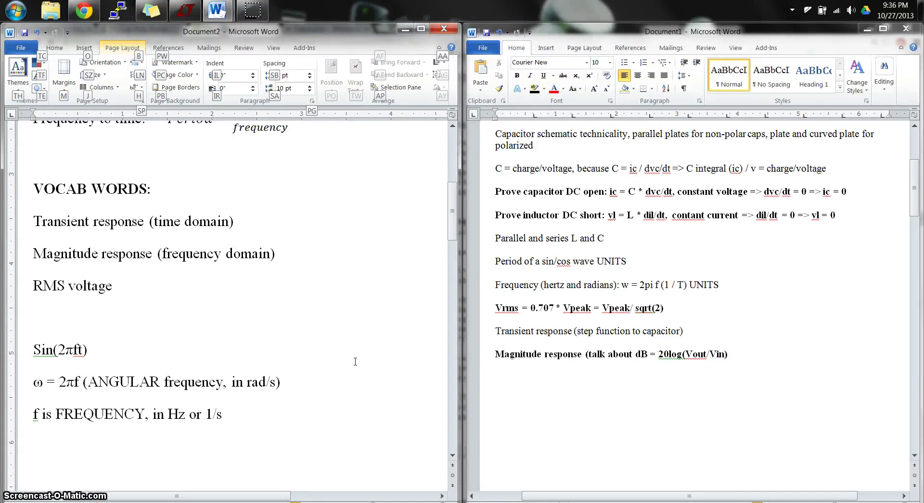
Step: Look over the notes lines, then change the capital S of Sin(2πft) to lowercase
{"action": "left_click", "coordinate": [605, 304]}
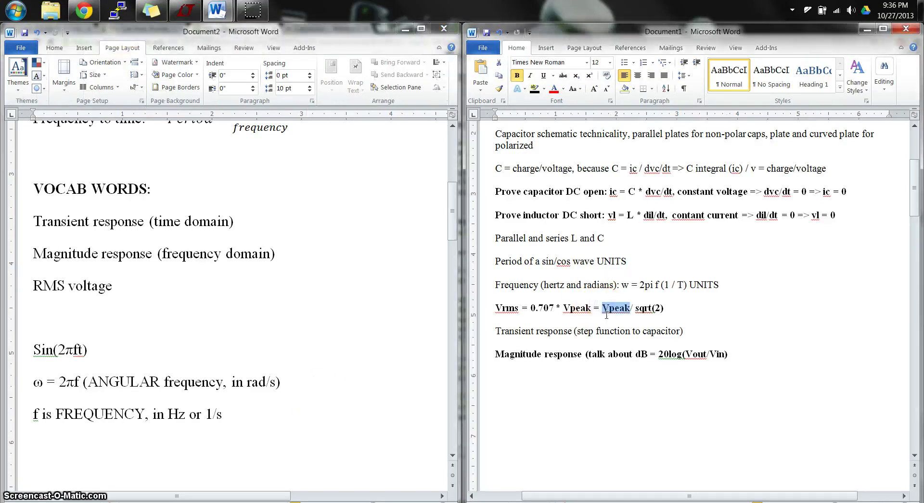
{"action": "left_click", "coordinate": [603, 354]}
{"action": "triple_click", "coordinate": [603, 355]}
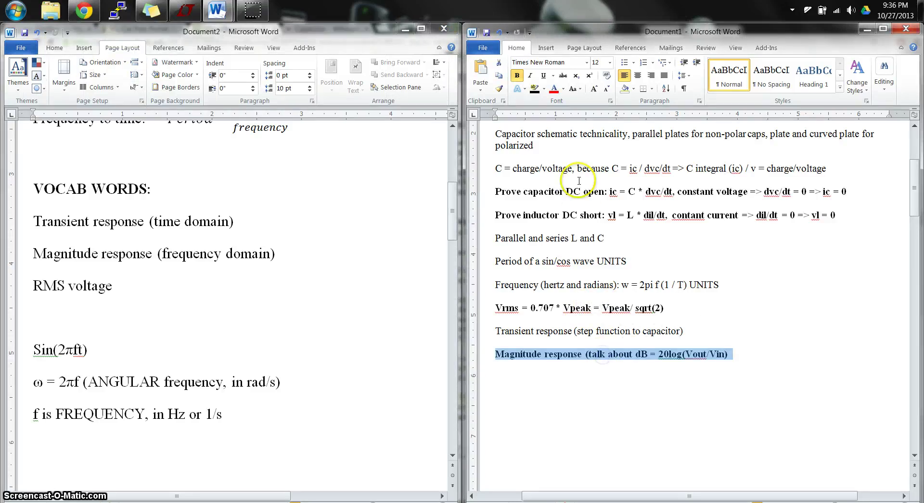
{"action": "left_click", "coordinate": [599, 219]}
{"action": "triple_click", "coordinate": [598, 192]}
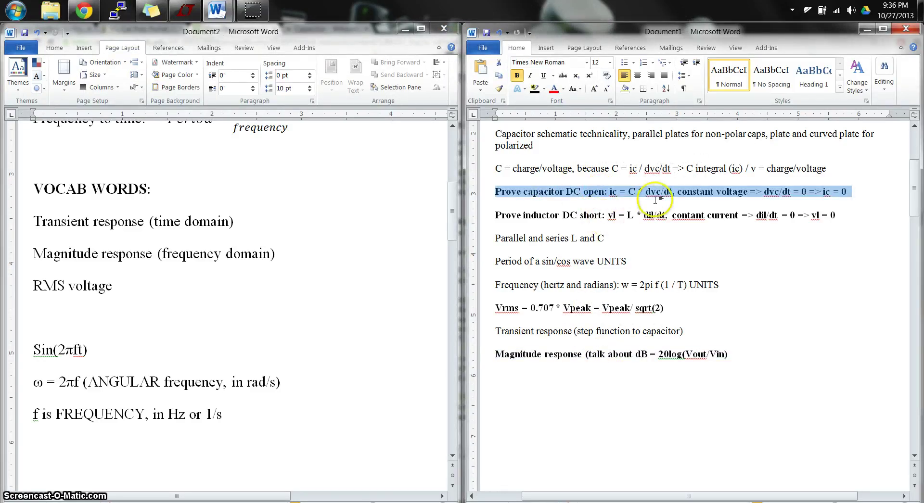
{"action": "left_click", "coordinate": [660, 215]}
{"action": "left_click", "coordinate": [651, 238]}
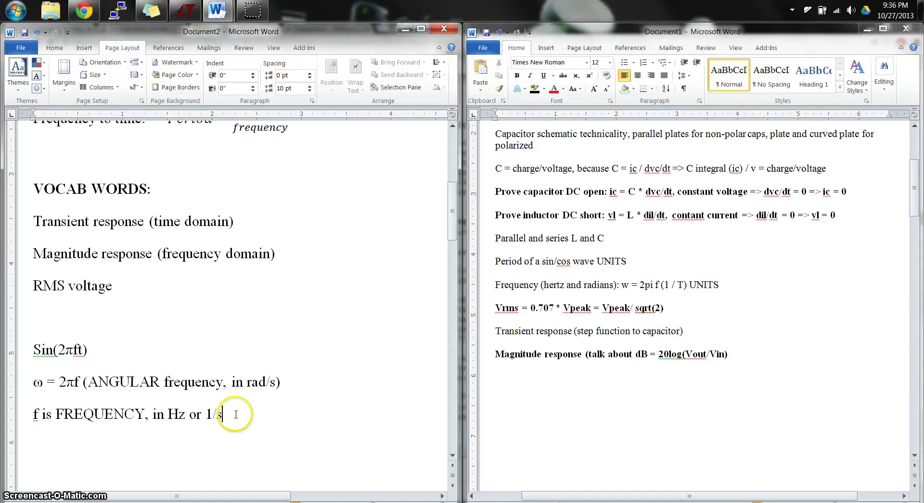
{"action": "left_click", "coordinate": [43, 351]}
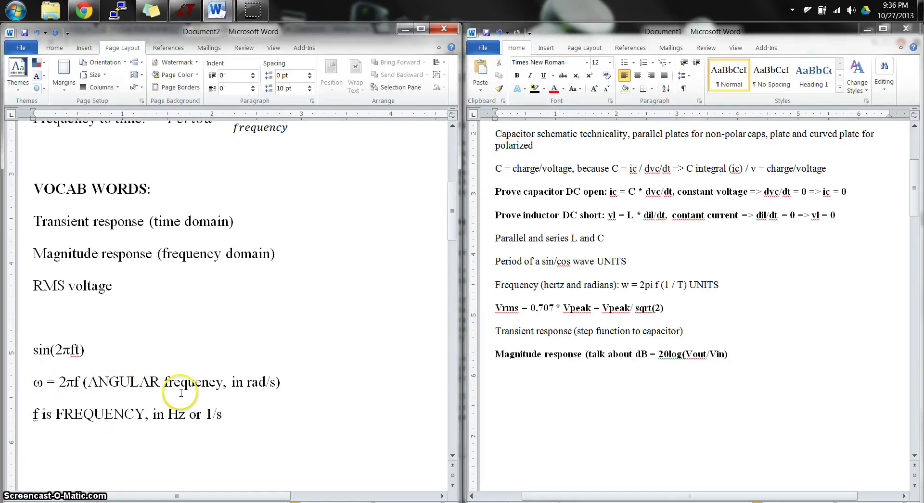
Step: Highlight the units rad/s and Hz on the angular frequency and frequency lines
{"action": "left_click_drag", "start_coordinate": [275, 382], "coordinate": [245, 383]}
{"action": "left_click", "coordinate": [250, 406]}
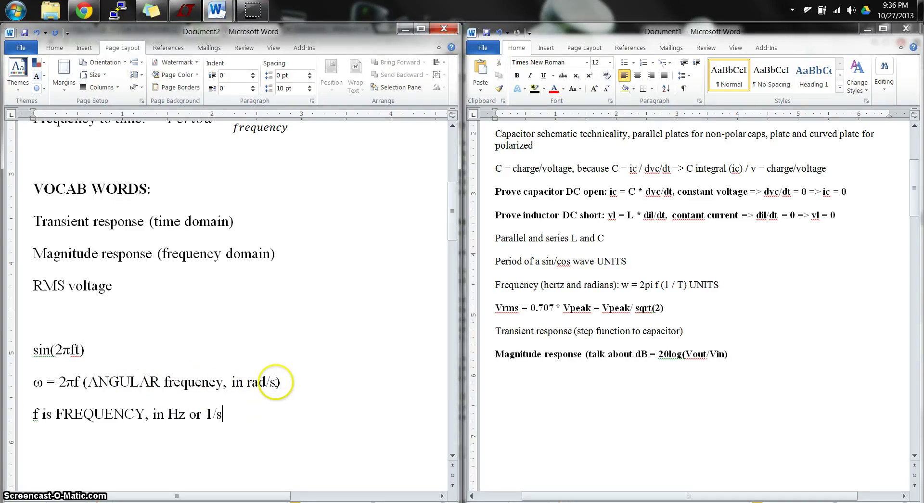
{"action": "left_click_drag", "start_coordinate": [233, 385], "coordinate": [266, 383]}
{"action": "left_click", "coordinate": [248, 422]}
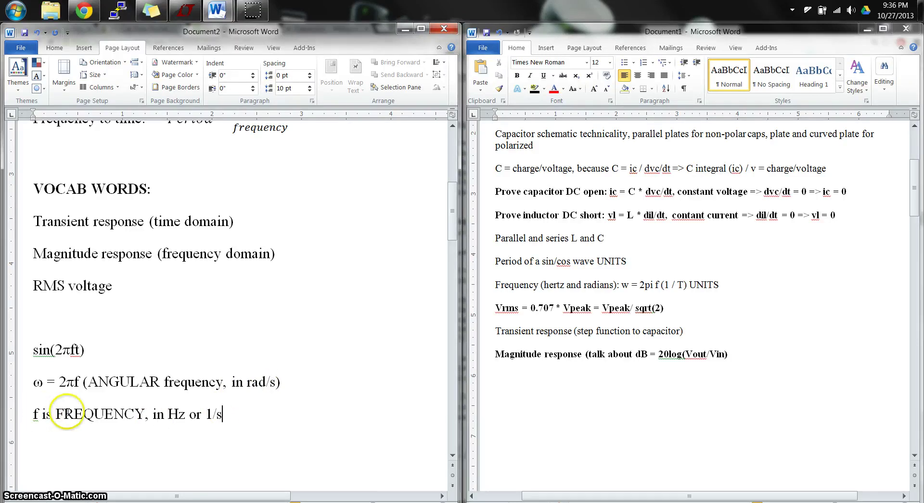
{"action": "left_click_drag", "start_coordinate": [168, 415], "coordinate": [185, 415]}
{"action": "left_click", "coordinate": [238, 416]}
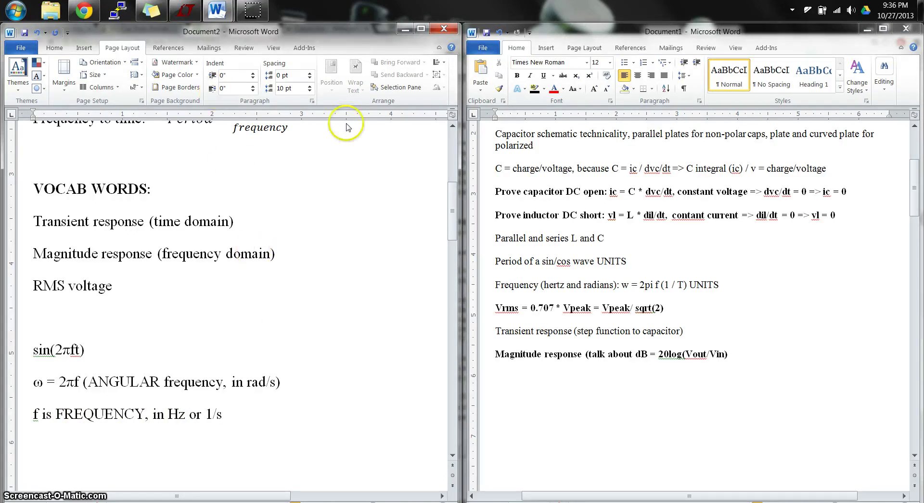
Step: Scroll up to EQUATIONS and select the V_peak/√2 fraction in the RMS equation
{"action": "left_click", "coordinate": [700, 312]}
{"action": "left_click", "coordinate": [306, 335]}
{"action": "scroll", "coordinate": [306, 336], "scroll_direction": "up", "scroll_amount": 6}
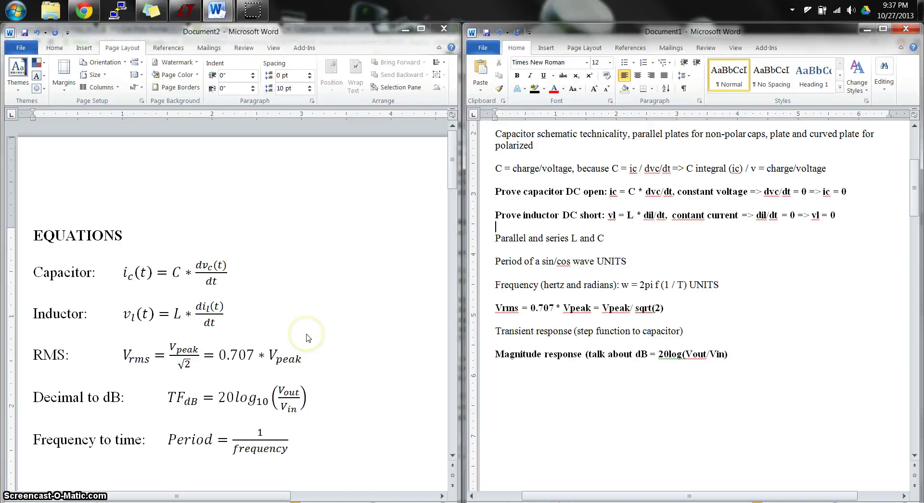
{"action": "left_click", "coordinate": [185, 357]}
{"action": "left_click", "coordinate": [392, 355]}
{"action": "left_click", "coordinate": [328, 360]}
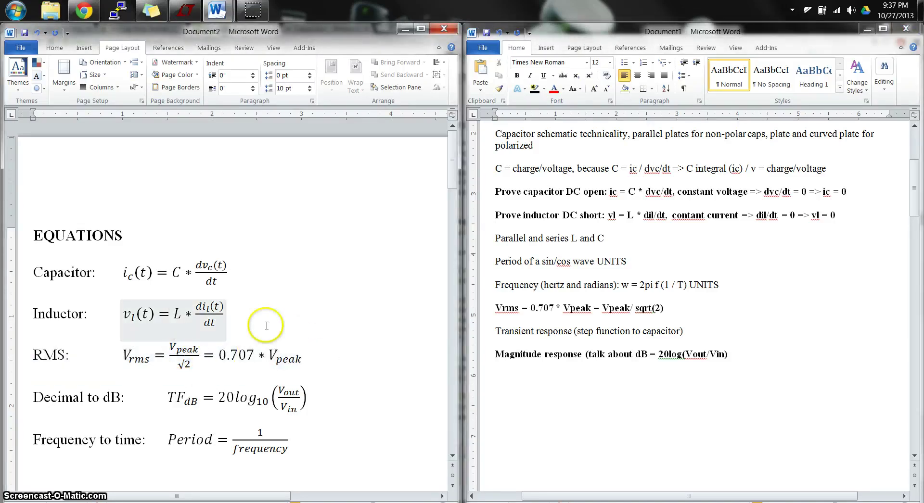
{"action": "double_click", "coordinate": [194, 347]}
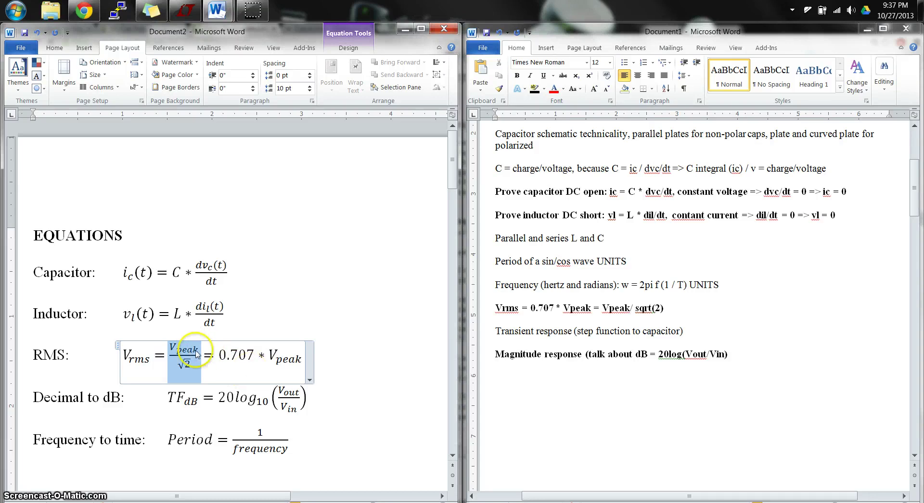
Step: Delete and retype the final 7 of 0.707 in the RMS equation
{"action": "left_click", "coordinate": [211, 357]}
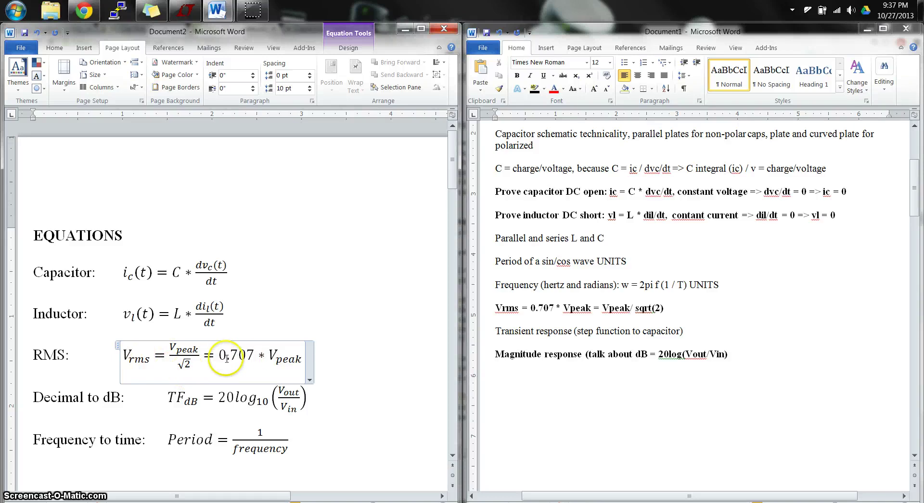
{"action": "left_click", "coordinate": [255, 355]}
{"action": "key", "text": "BackSpace"}
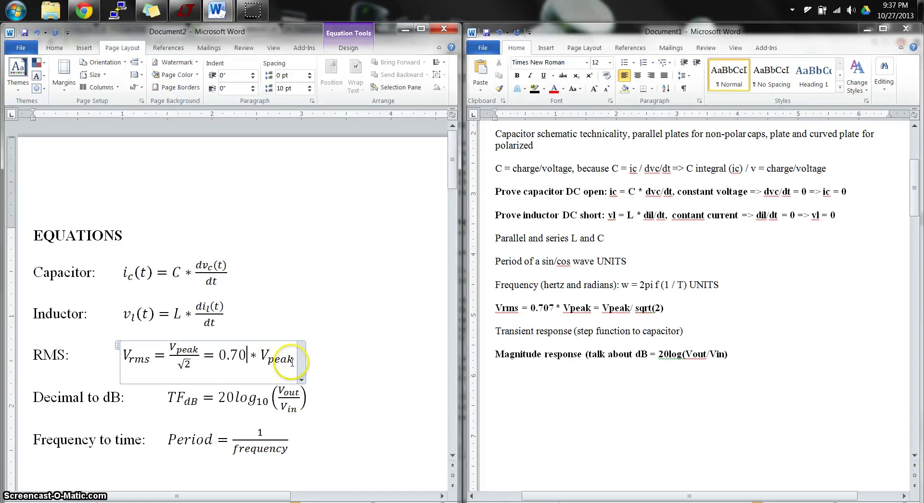
{"action": "type", "text": "7"}
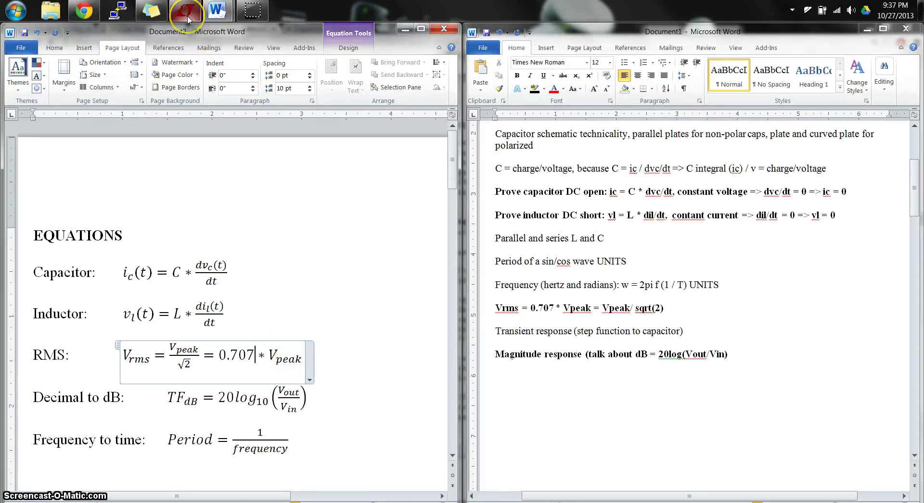
Step: Switch to LTspice, open the Draft6 tab and confirm V1 is SINE(0 5 1k)
{"action": "left_click", "coordinate": [186, 10]}
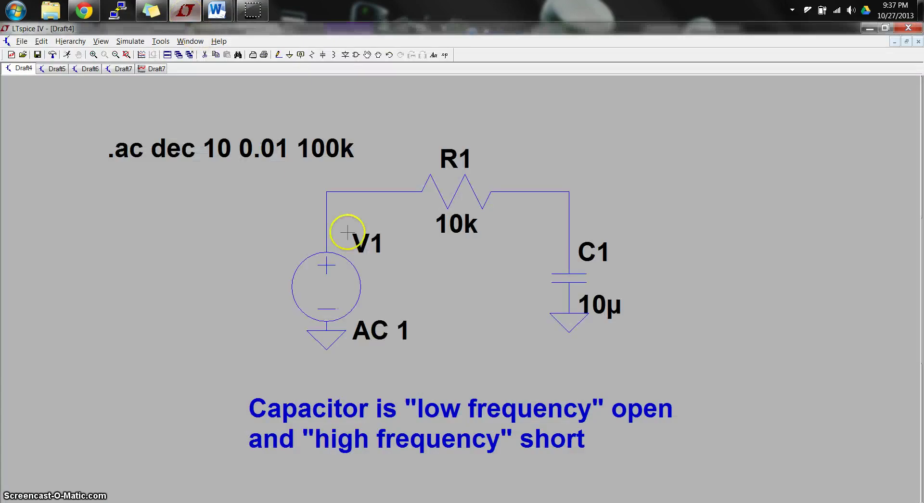
{"action": "left_click", "coordinate": [123, 68]}
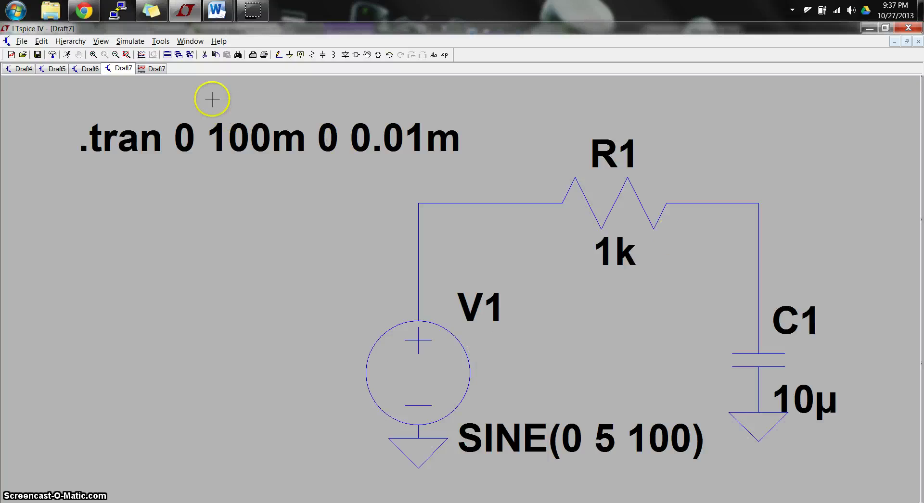
{"action": "left_click", "coordinate": [90, 69]}
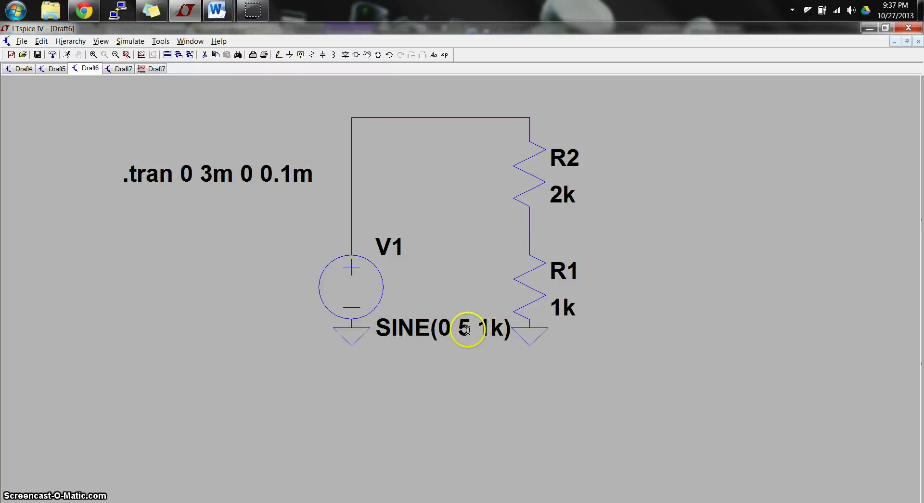
{"action": "right_click", "coordinate": [348, 288]}
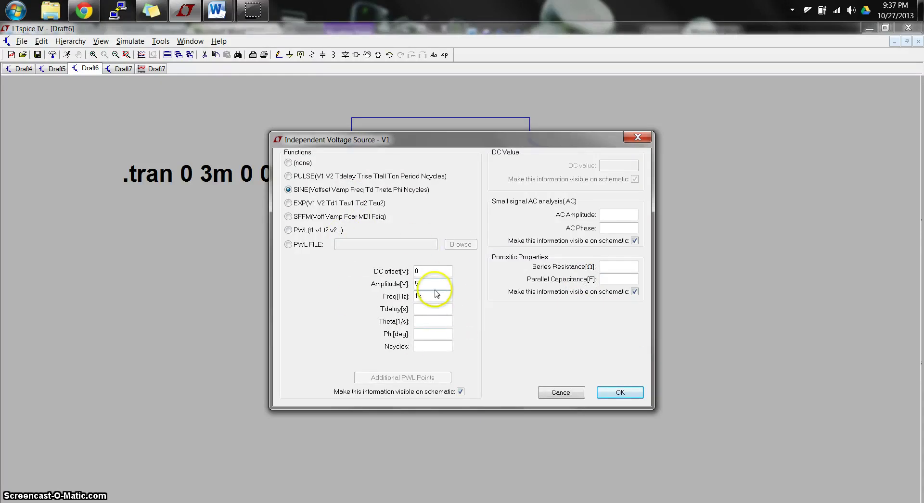
{"action": "left_click", "coordinate": [636, 392]}
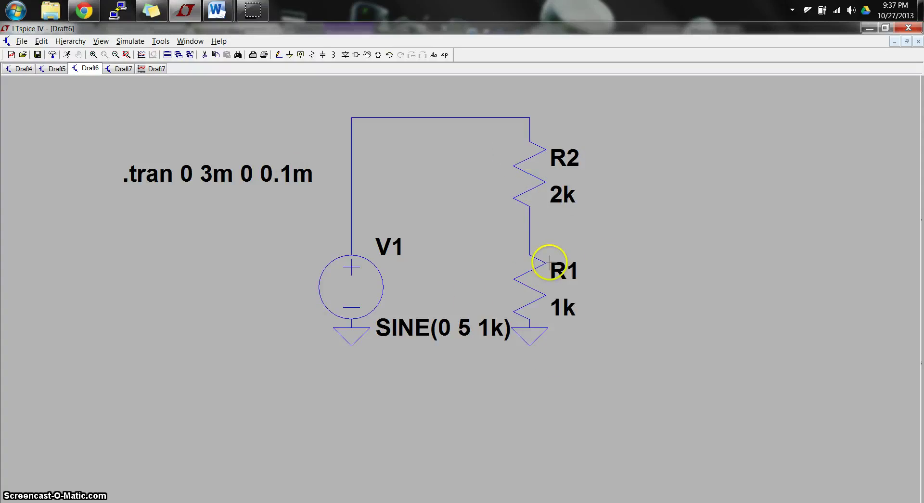
Step: Run the Draft6 transient simulation and maximize the waveform pane, flipping between schematic and plot
{"action": "left_click", "coordinate": [130, 42]}
{"action": "left_click", "coordinate": [136, 56]}
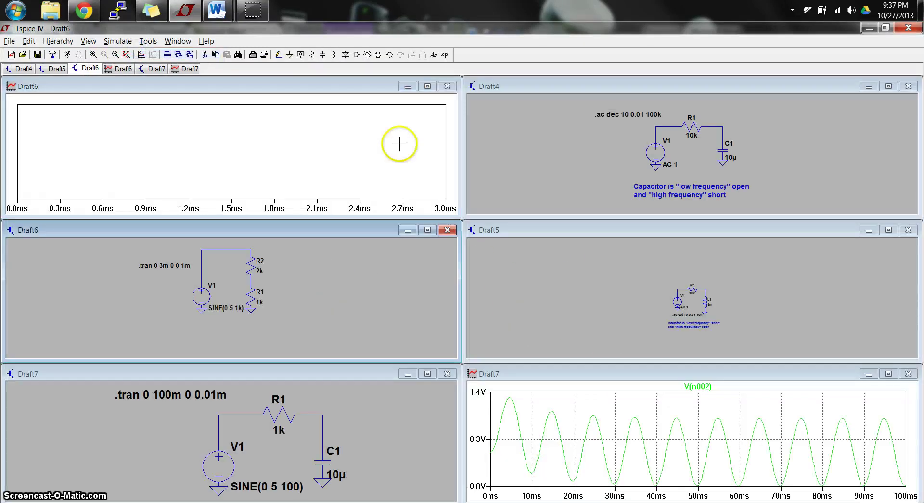
{"action": "left_click", "coordinate": [427, 86]}
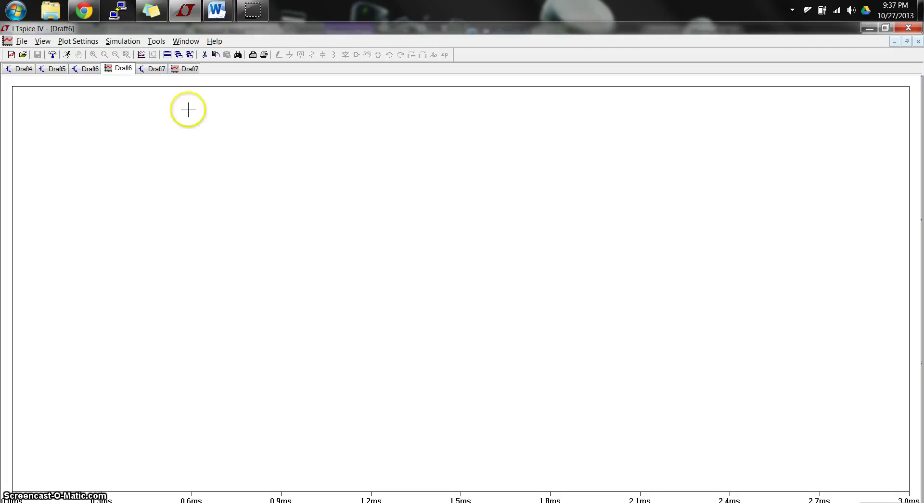
{"action": "left_click", "coordinate": [91, 69]}
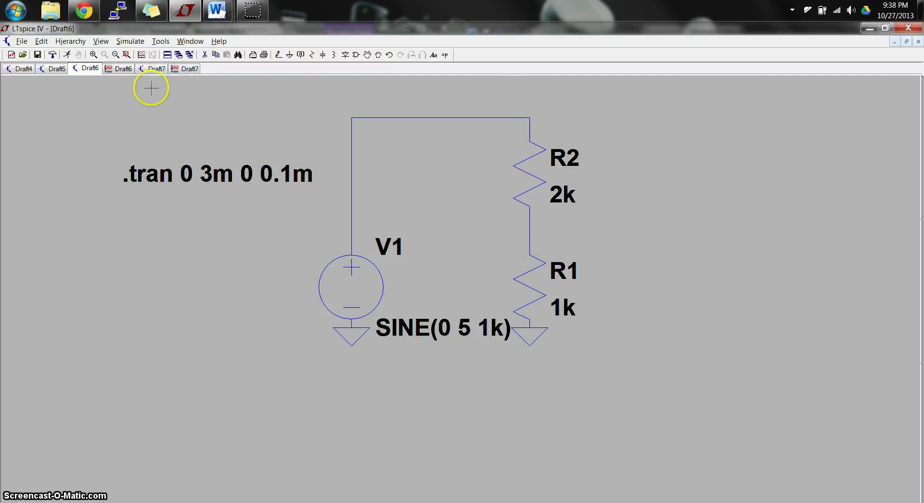
{"action": "left_click", "coordinate": [120, 69]}
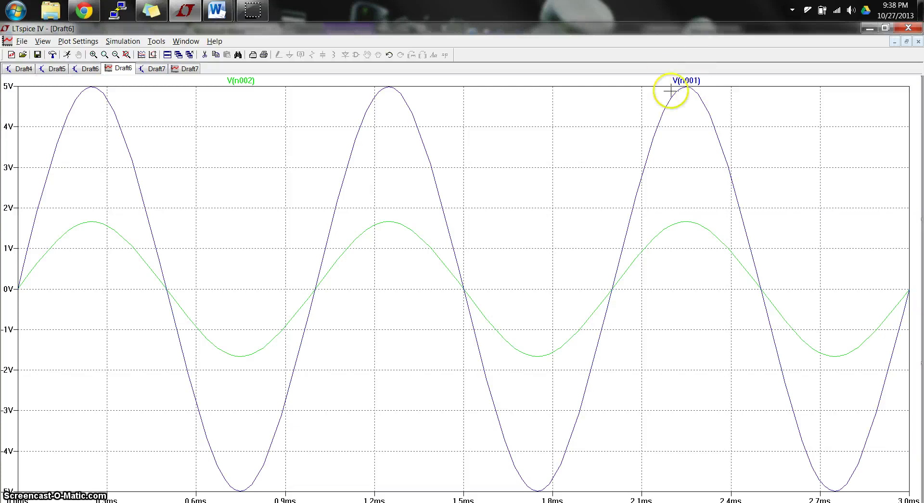
Step: Measure the average and RMS of V(n001), reading its 3.4519 V RMS value
{"action": "left_click", "coordinate": [701, 81], "text": "ctrl"}
{"action": "left_click", "coordinate": [469, 246]}
{"action": "left_click_drag", "start_coordinate": [488, 234], "coordinate": [730, 216]}
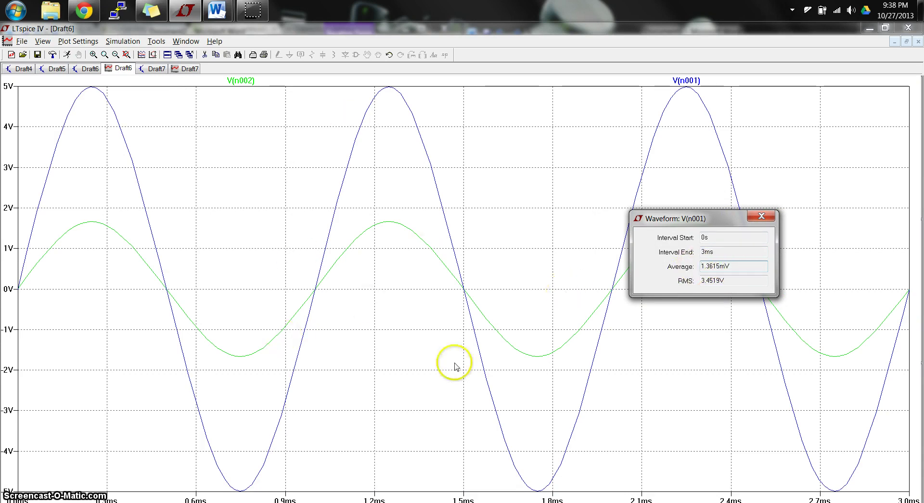
{"action": "left_click", "coordinate": [732, 278]}
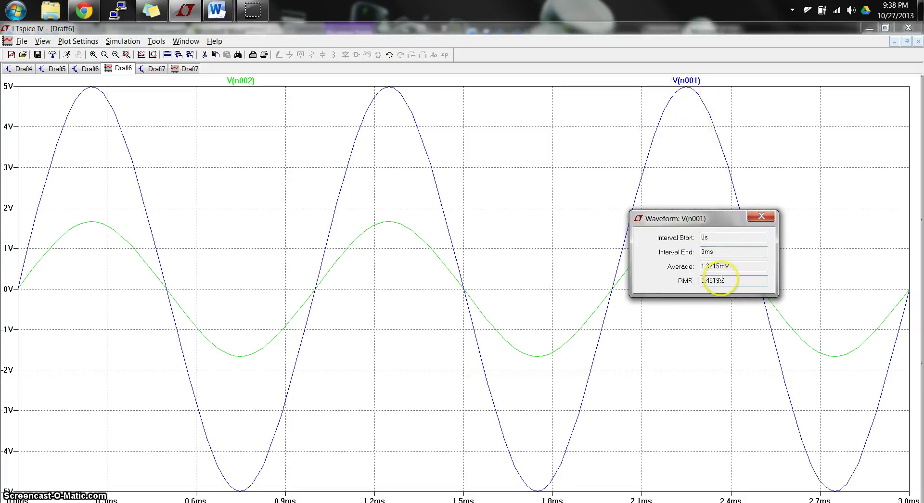
{"action": "left_click_drag", "start_coordinate": [723, 280], "coordinate": [688, 280]}
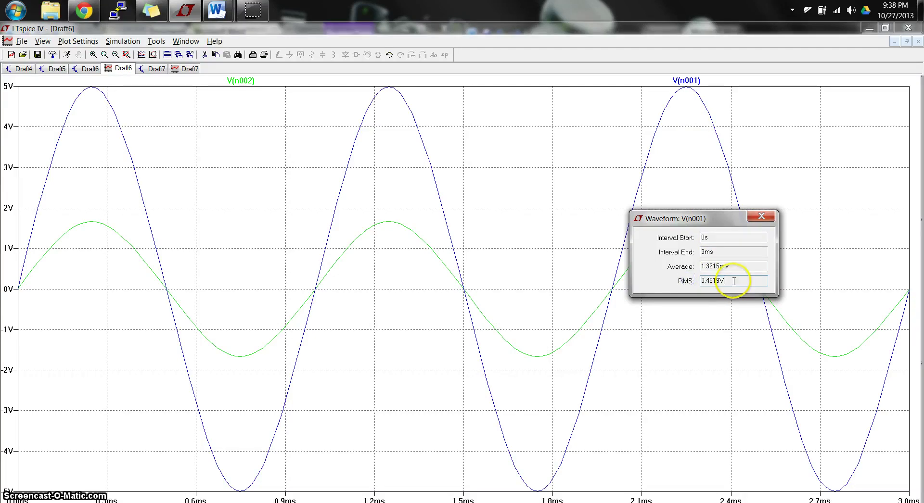
{"action": "left_click", "coordinate": [760, 216]}
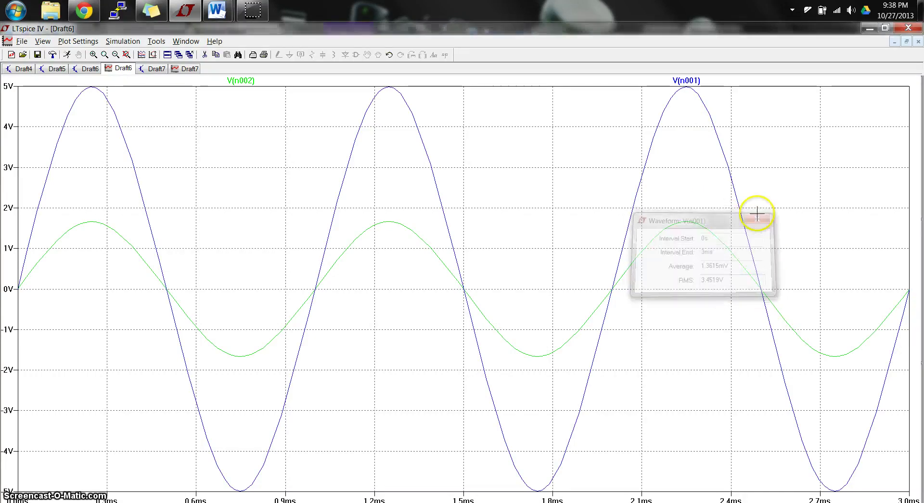
Step: Measure the average and RMS of V(n002) and close the readout
{"action": "left_click", "coordinate": [248, 83]}
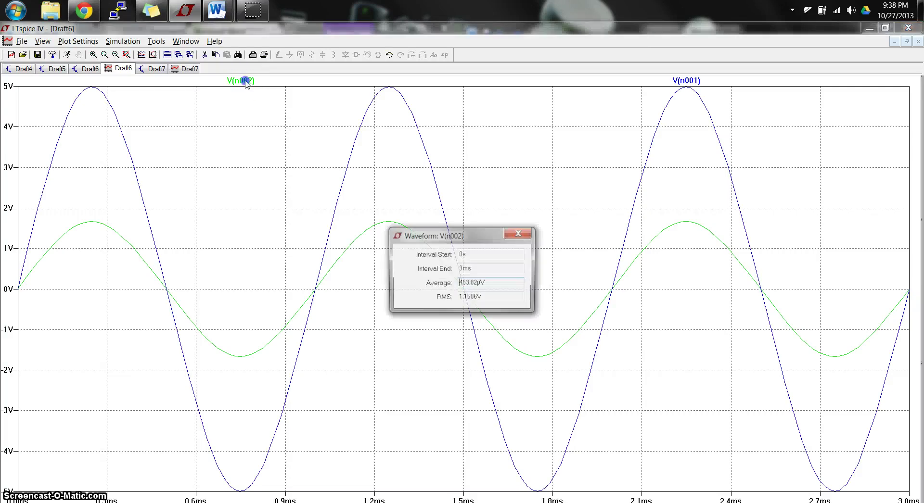
{"action": "left_click_drag", "start_coordinate": [481, 237], "coordinate": [594, 126]}
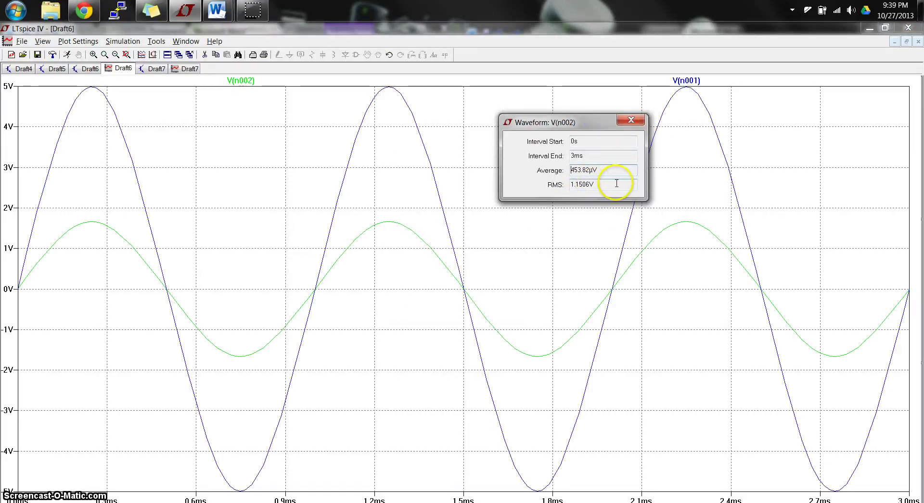
{"action": "left_click", "coordinate": [631, 121]}
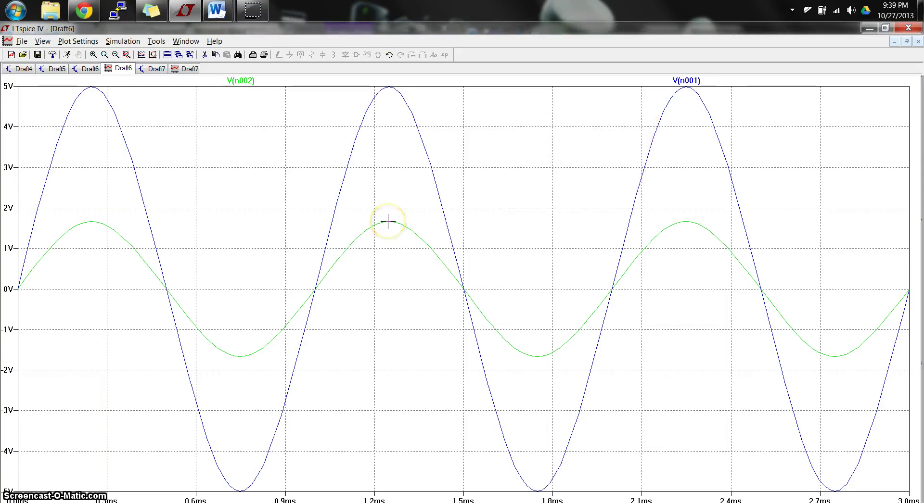
{"action": "left_click", "coordinate": [189, 140]}
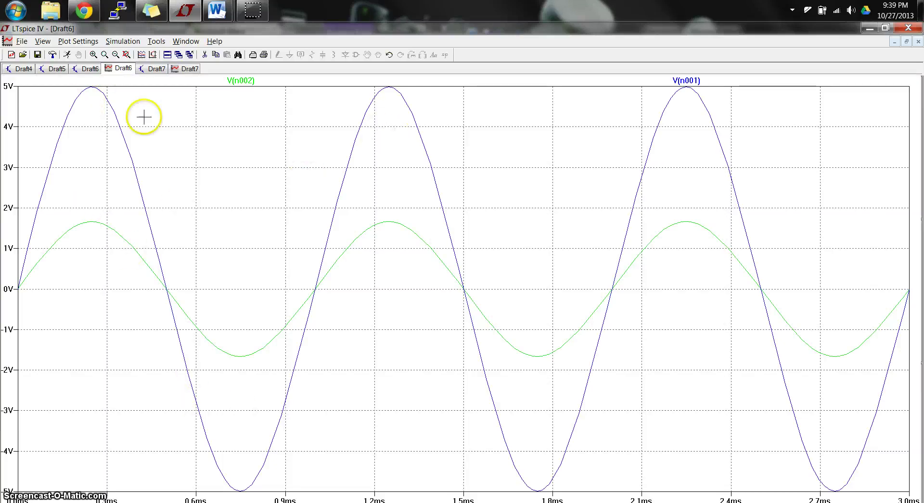
Step: Bring both Word documents forward and delete the stray OH from the notes
{"action": "mouse_move", "coordinate": [216, 10]}
{"action": "left_click", "coordinate": [286, 105]}
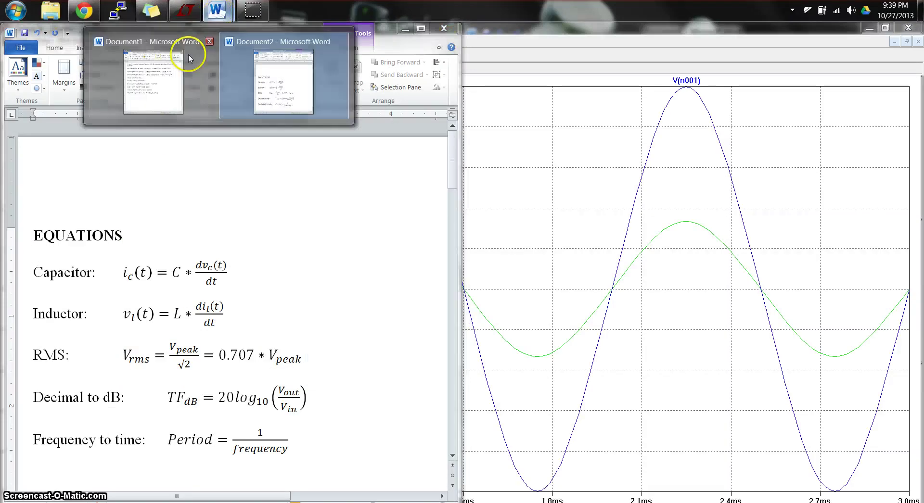
{"action": "left_click", "coordinate": [168, 72]}
{"action": "left_click", "coordinate": [634, 355]}
{"action": "triple_click", "coordinate": [634, 354]}
{"action": "left_click", "coordinate": [770, 361]}
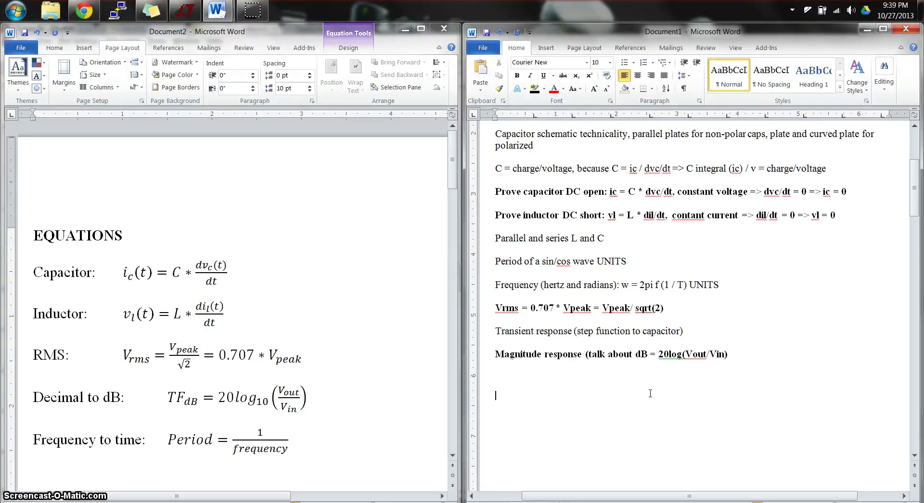
{"action": "left_click", "coordinate": [535, 376]}
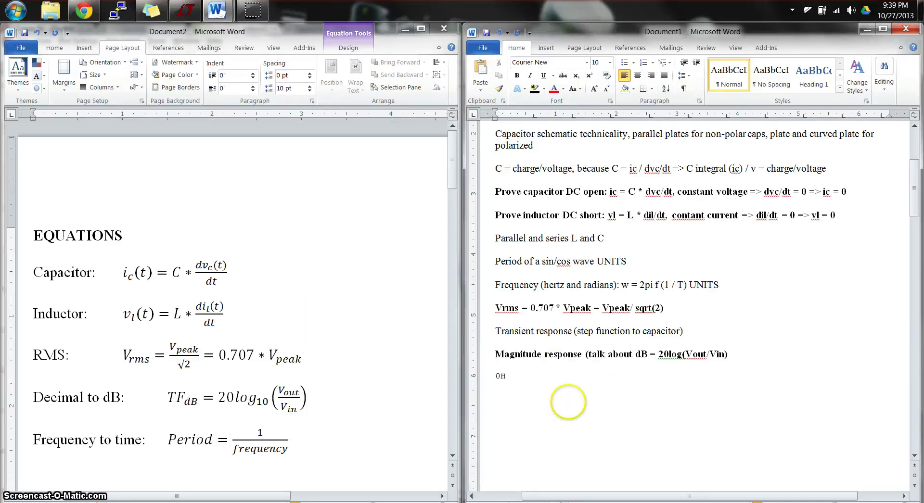
{"action": "key", "text": "BackSpace"}
{"action": "key", "text": "BackSpace"}
{"action": "scroll", "coordinate": [364, 452], "scroll_direction": "down", "scroll_amount": 10}
Step: Add a bold, 20 pt 0Hz = DC line above EXAMPLE PROBLEM
{"action": "left_click", "coordinate": [154, 387]}
{"action": "key", "text": "Return"}
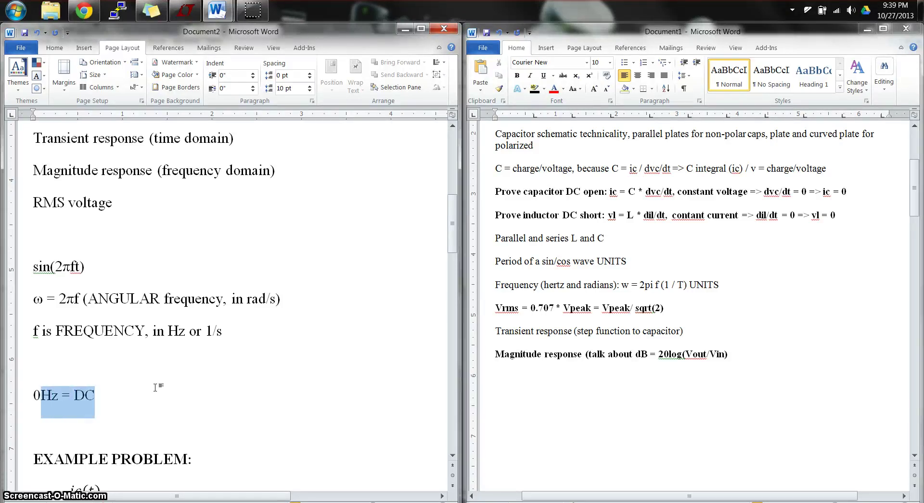
{"action": "key", "text": "shift+Left"}
{"action": "key", "text": "ctrl+b"}
{"action": "left_click", "coordinate": [54, 48]}
{"action": "type", "text": "20"}
{"action": "key", "text": "Return"}
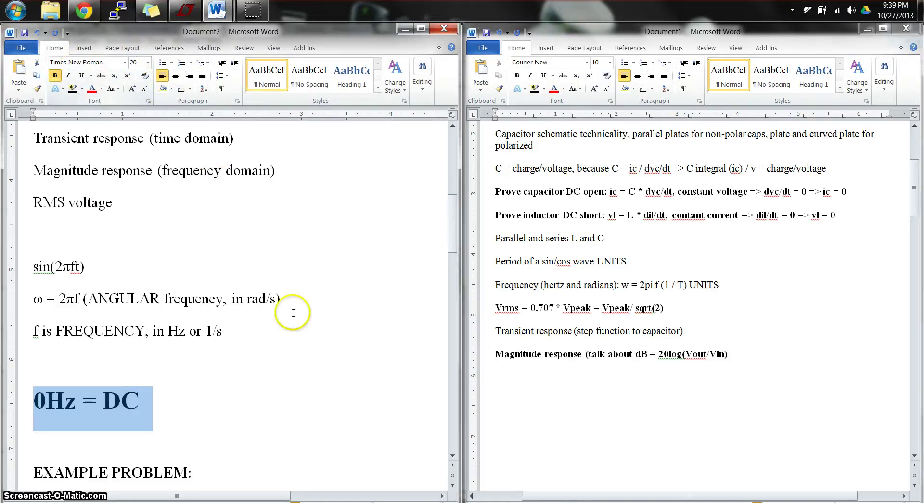
Step: Append !! so the line reads 0Hz = DC!!
{"action": "left_click", "coordinate": [165, 407]}
{"action": "type", "text": "11"}
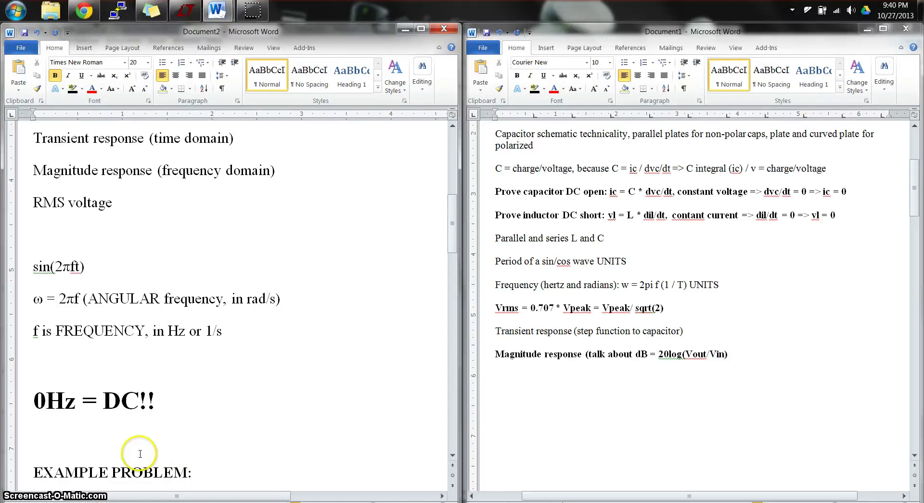
{"action": "left_click", "coordinate": [128, 439]}
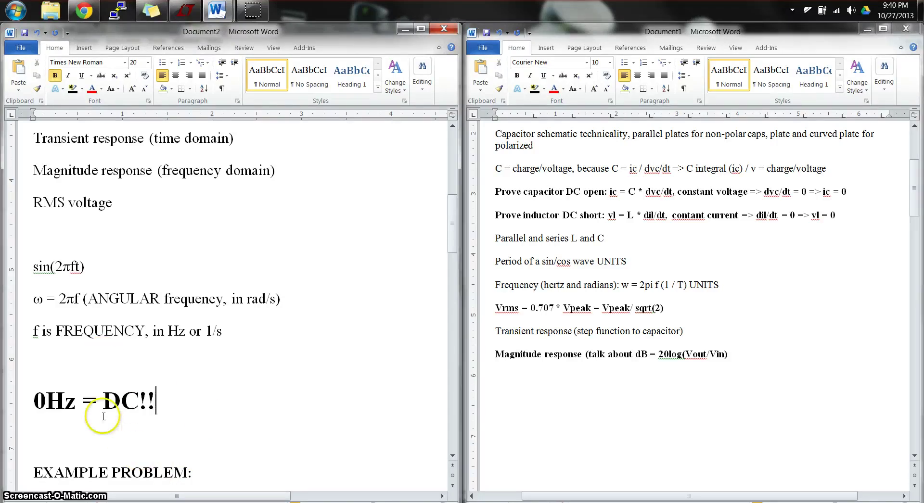
{"action": "left_click_drag", "start_coordinate": [24, 399], "coordinate": [162, 408]}
{"action": "left_click", "coordinate": [195, 409]}
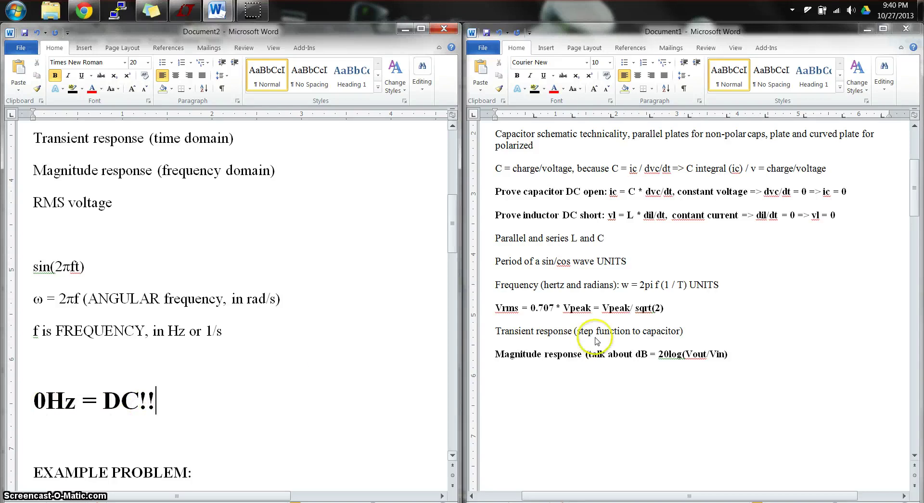
{"action": "left_click", "coordinate": [552, 373]}
Step: Bring LTspice forward and open the Draft4 schematic tab
{"action": "left_click", "coordinate": [189, 14]}
{"action": "left_click", "coordinate": [20, 68]}
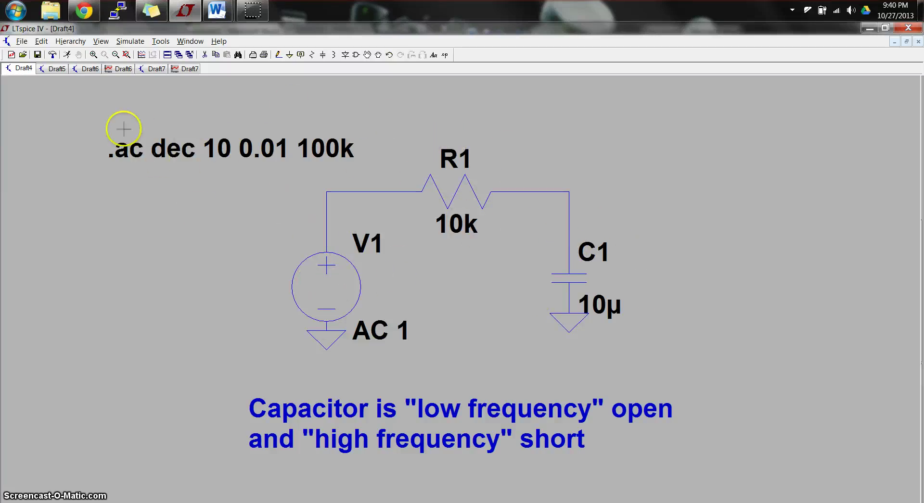
{"action": "left_click", "coordinate": [126, 42]}
{"action": "left_click", "coordinate": [185, 126]}
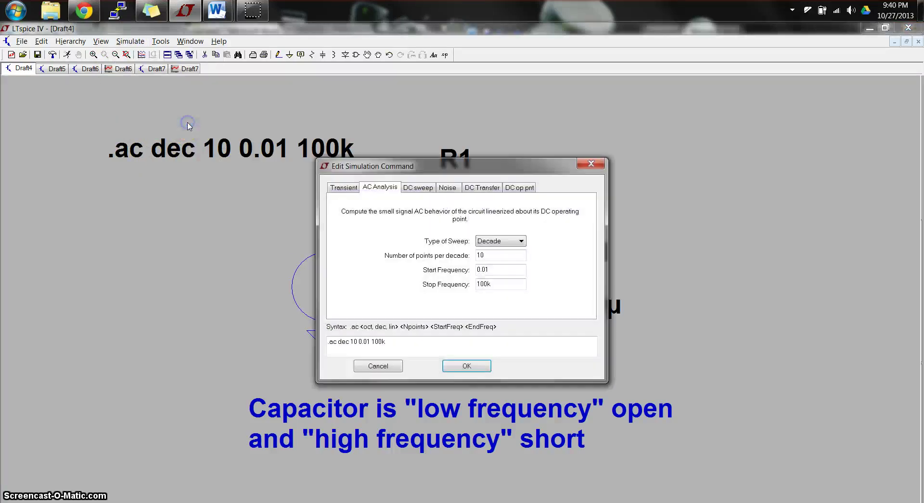
{"action": "left_click_drag", "start_coordinate": [486, 166], "coordinate": [674, 119]}
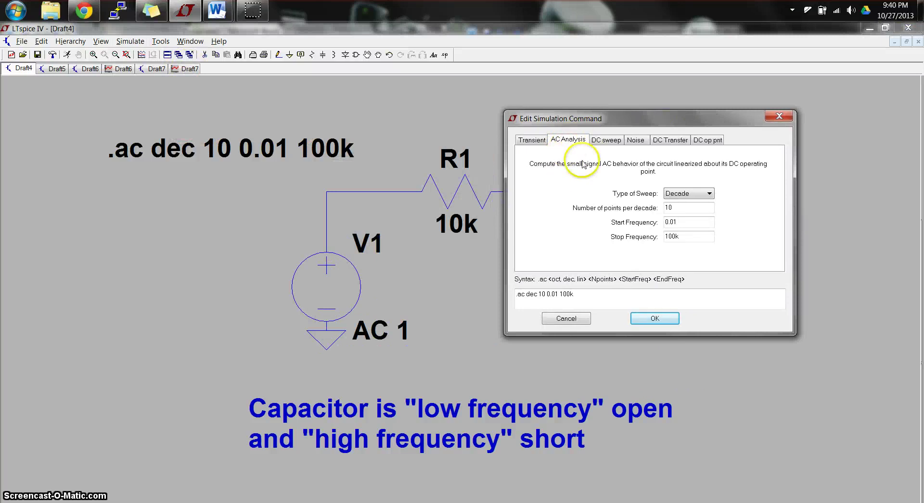
{"action": "left_click", "coordinate": [707, 193]}
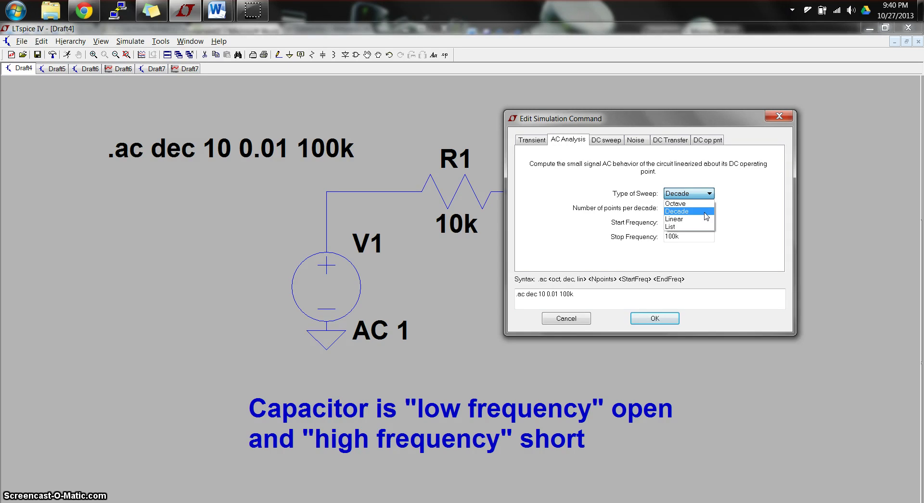
{"action": "left_click", "coordinate": [705, 213]}
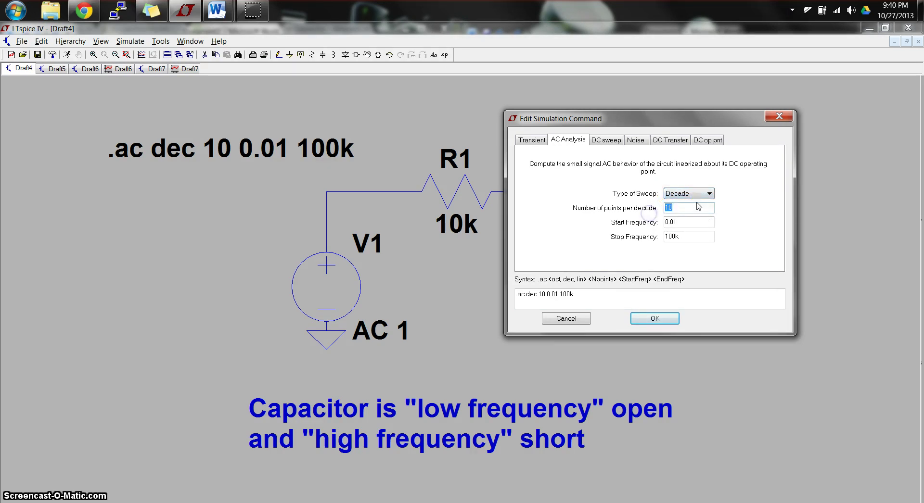
{"action": "left_click", "coordinate": [695, 206]}
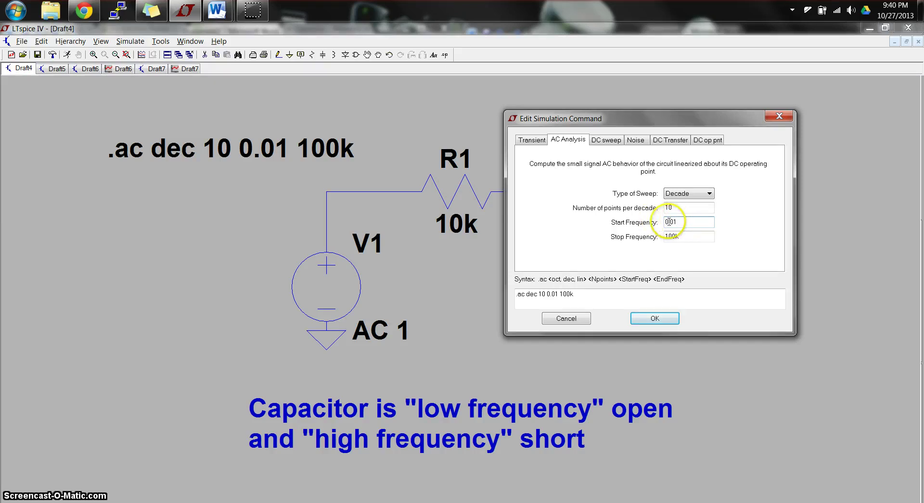
{"action": "left_click_drag", "start_coordinate": [664, 221], "coordinate": [668, 221]}
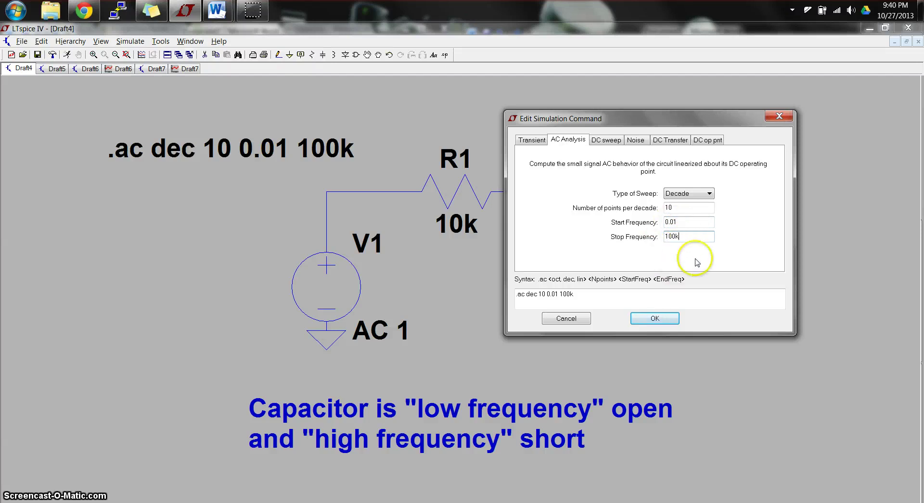
{"action": "left_click", "coordinate": [668, 323]}
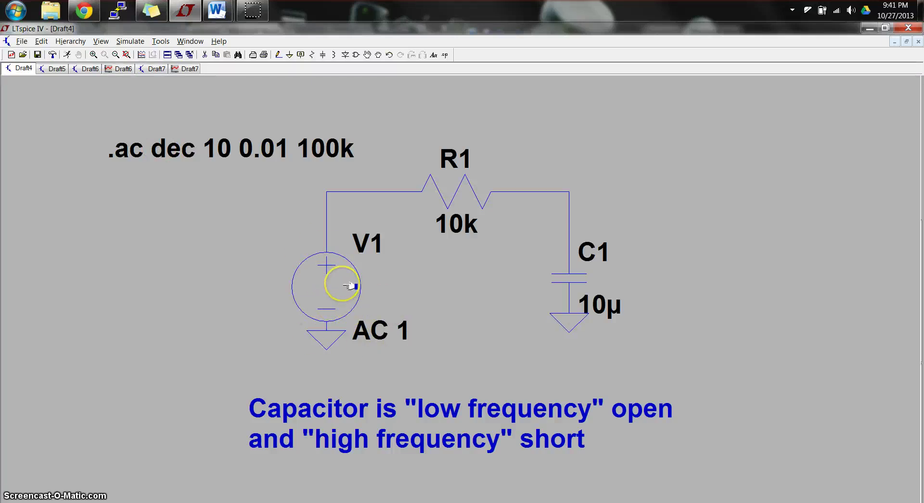
Step: Delete the old V1 source and place a new voltage source at the circuit's left
{"action": "right_click", "coordinate": [350, 286]}
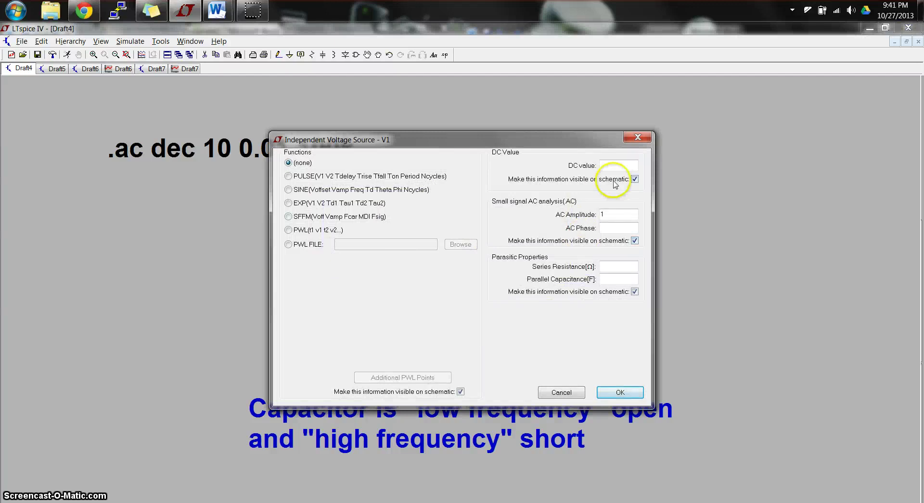
{"action": "left_click", "coordinate": [566, 392]}
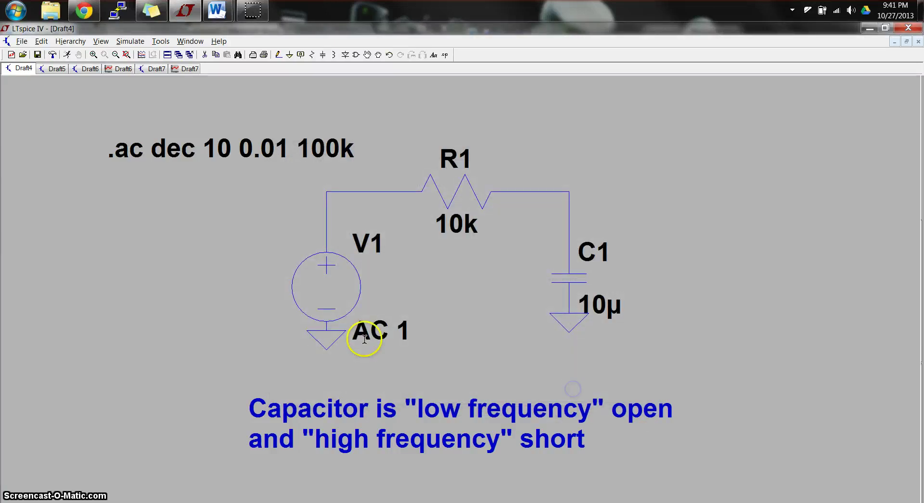
{"action": "key", "text": "Delete"}
{"action": "left_click", "coordinate": [340, 299]}
{"action": "key", "text": "F2"}
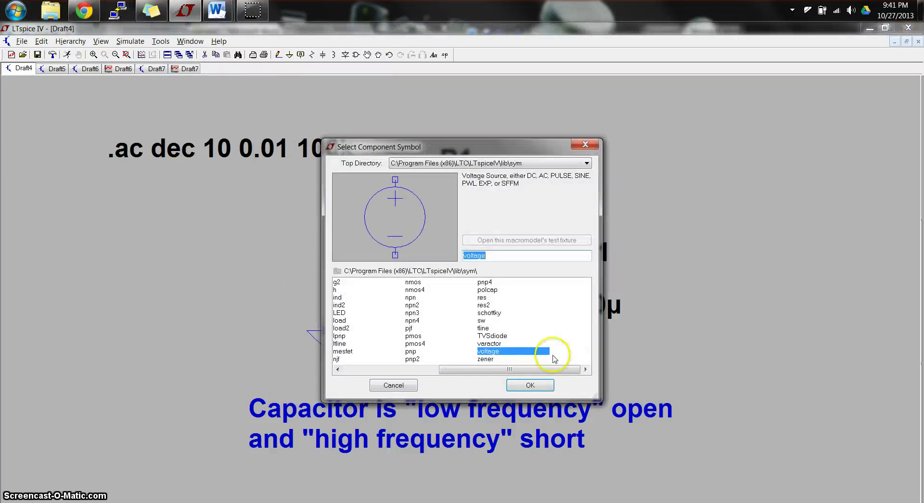
{"action": "left_click", "coordinate": [523, 384]}
{"action": "left_click", "coordinate": [326, 267]}
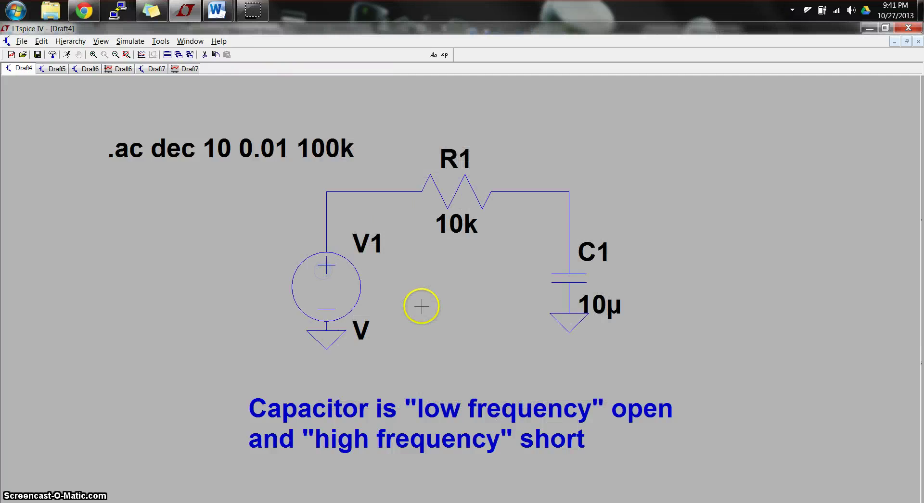
Step: Set the new source's value to AC 1
{"action": "right_click", "coordinate": [340, 289]}
{"action": "type", "text": "AC 1"}
{"action": "left_click_drag", "start_coordinate": [503, 241], "coordinate": [636, 308]}
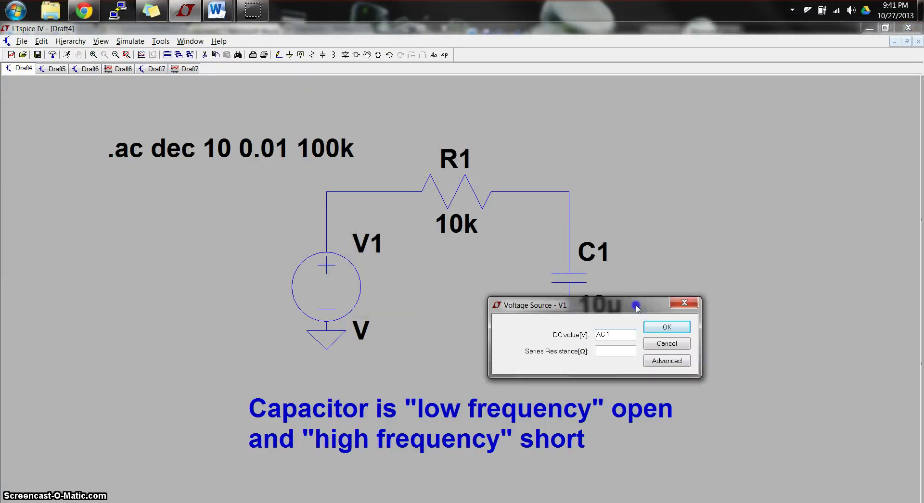
{"action": "left_click", "coordinate": [675, 329]}
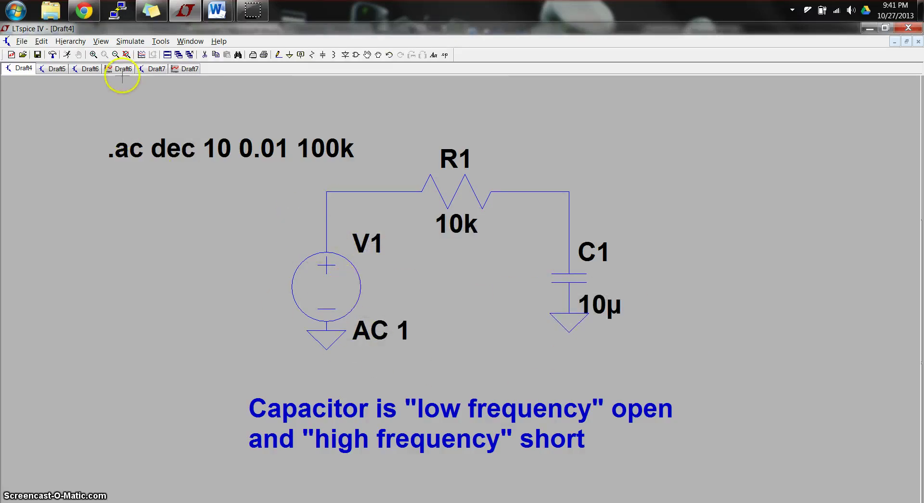
Step: Run the AC sweep, probe V(n002) above C1 and maximize the plot
{"action": "left_click", "coordinate": [129, 43]}
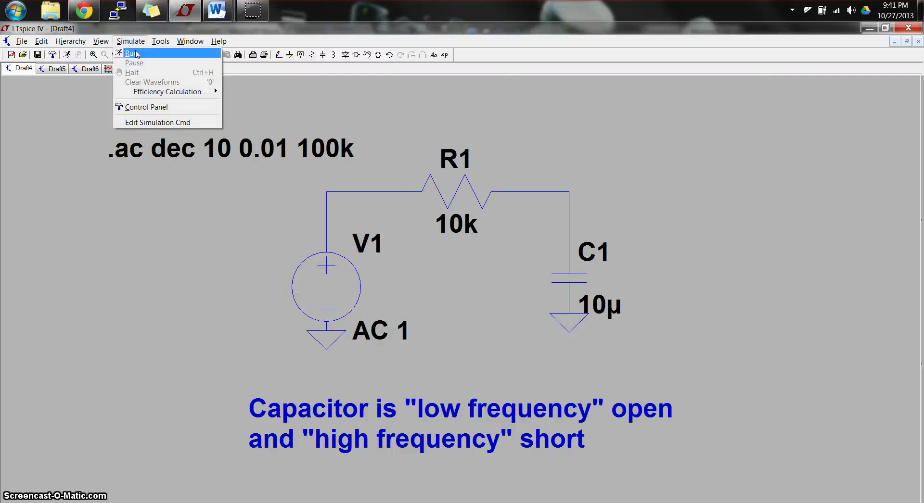
{"action": "left_click", "coordinate": [132, 52]}
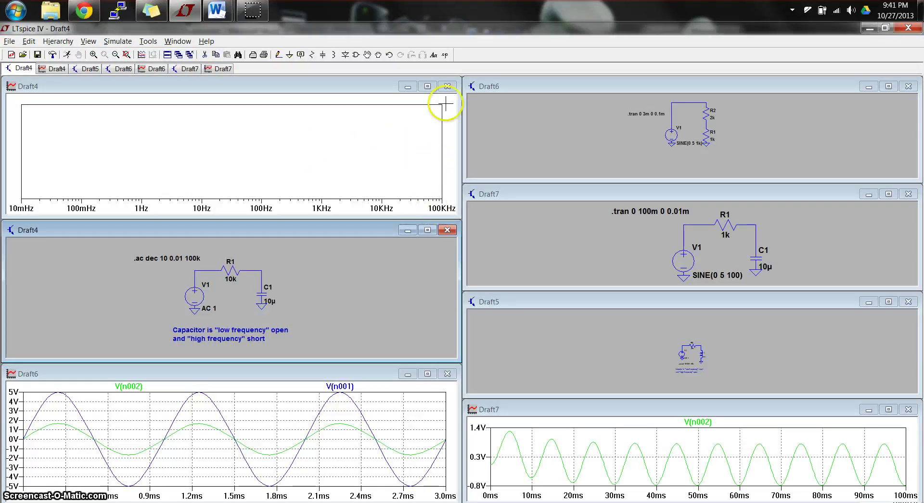
{"action": "left_click", "coordinate": [262, 269]}
{"action": "left_click", "coordinate": [425, 86]}
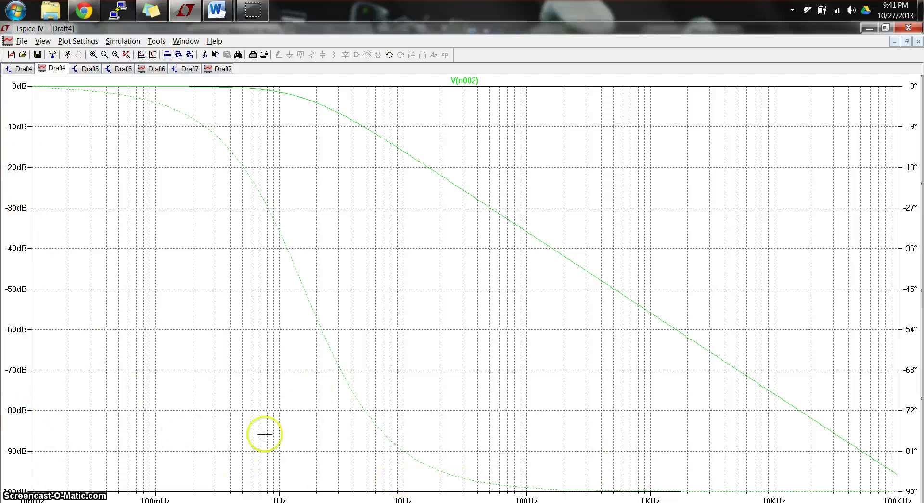
{"action": "left_click", "coordinate": [84, 11]}
{"action": "scroll", "coordinate": [371, 184], "scroll_direction": "down", "scroll_amount": 15}
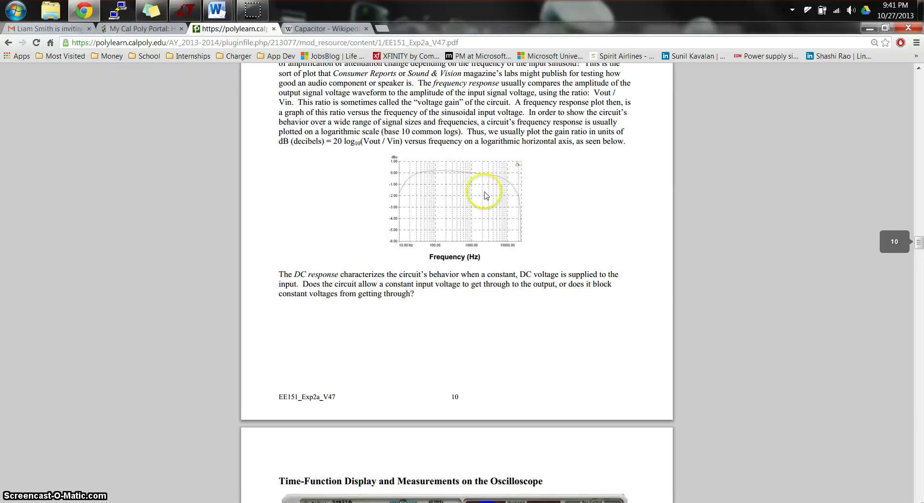
{"action": "scroll", "coordinate": [485, 190], "scroll_direction": "up", "scroll_amount": 5}
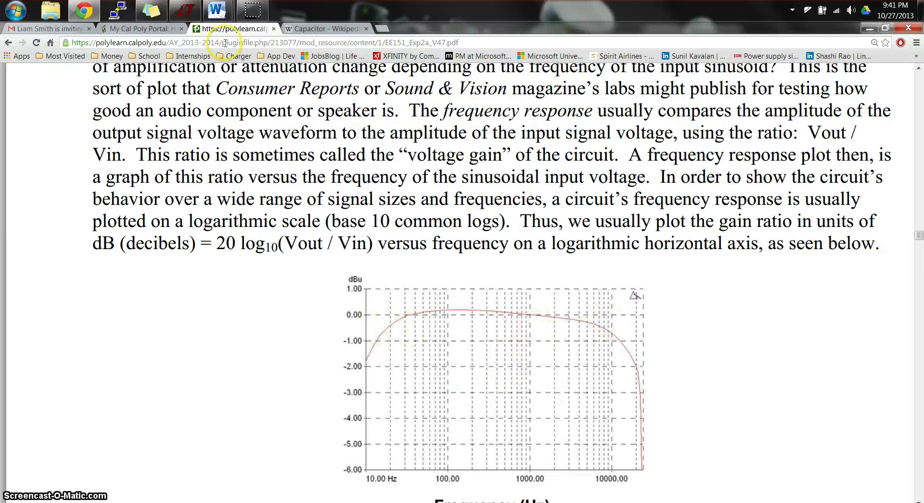
{"action": "left_click", "coordinate": [188, 7]}
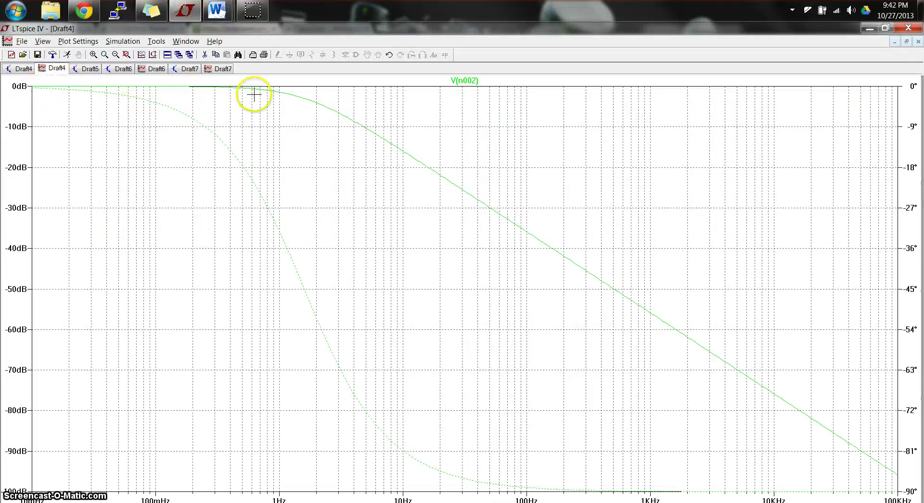
Step: Bring Document2 forward and scroll to the decimal-to-dB equation
{"action": "left_click", "coordinate": [154, 72]}
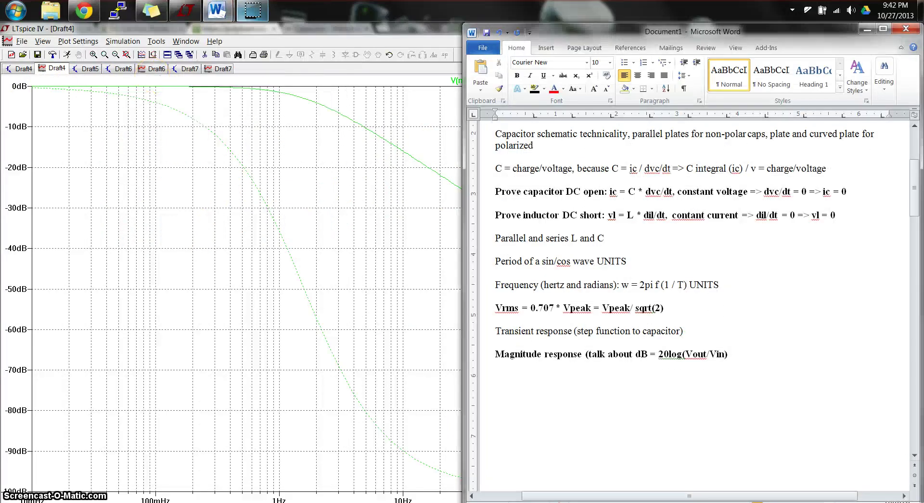
{"action": "mouse_move", "coordinate": [239, 20]}
{"action": "left_click", "coordinate": [283, 82]}
{"action": "scroll", "coordinate": [160, 215], "scroll_direction": "down", "scroll_amount": 1}
{"action": "scroll", "coordinate": [160, 215], "scroll_direction": "up", "scroll_amount": 10}
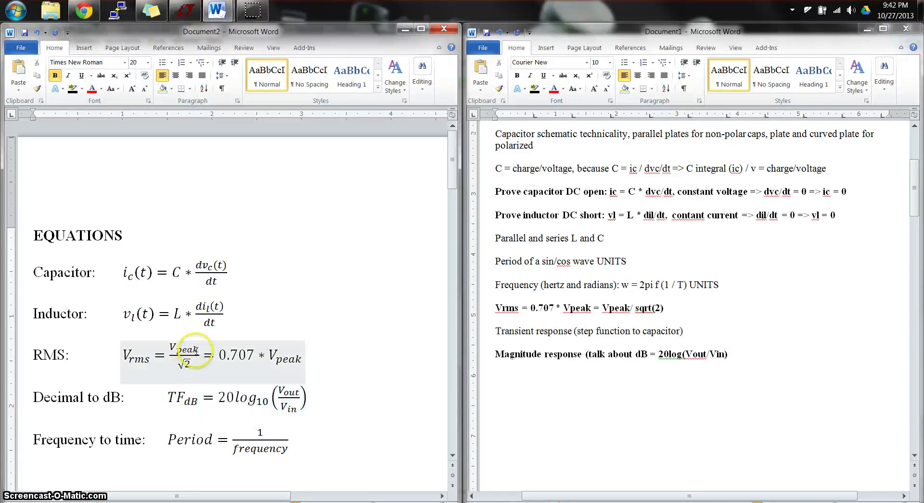
{"action": "scroll", "coordinate": [206, 350], "scroll_direction": "down", "scroll_amount": 3}
Step: Click into the TF_dB equation, then switch to LTspice's Draft4 Bode plot
{"action": "left_click", "coordinate": [226, 259]}
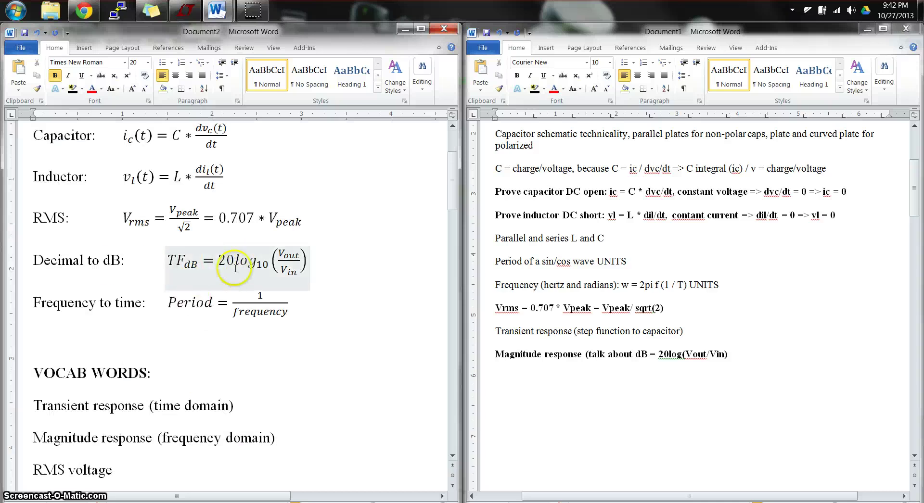
{"action": "left_click", "coordinate": [51, 251]}
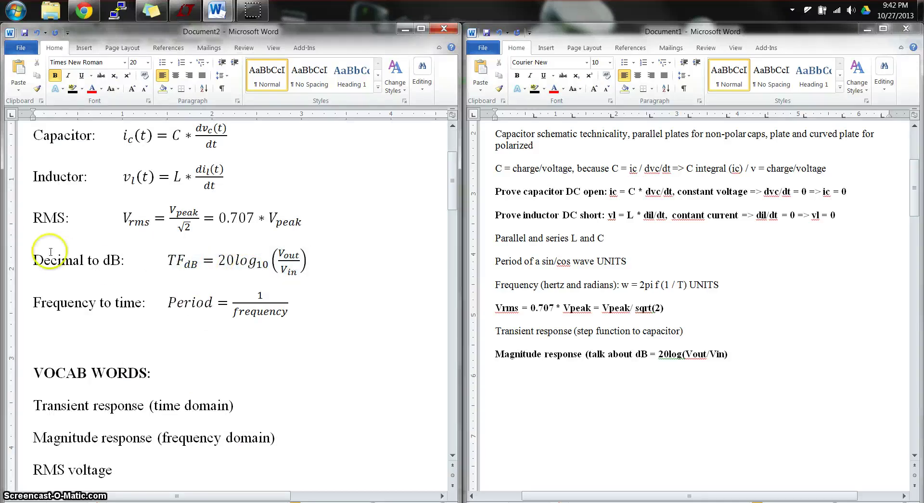
{"action": "left_click", "coordinate": [172, 259]}
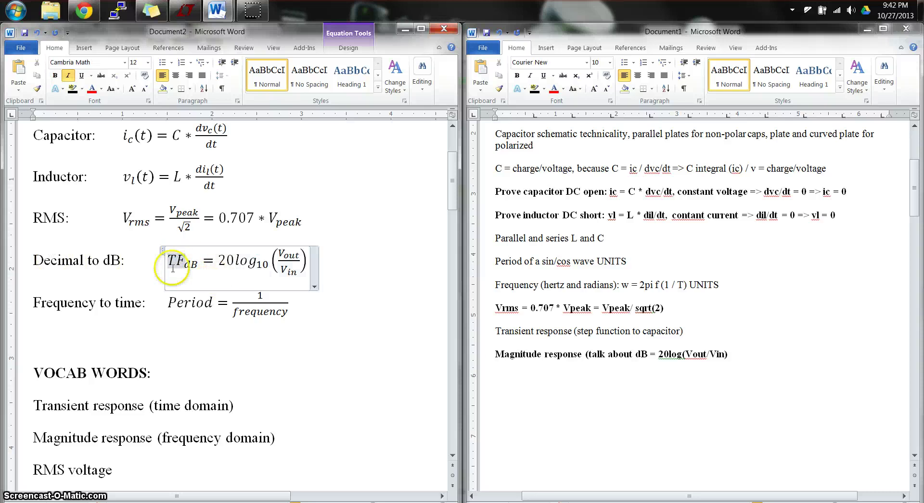
{"action": "left_click", "coordinate": [240, 274]}
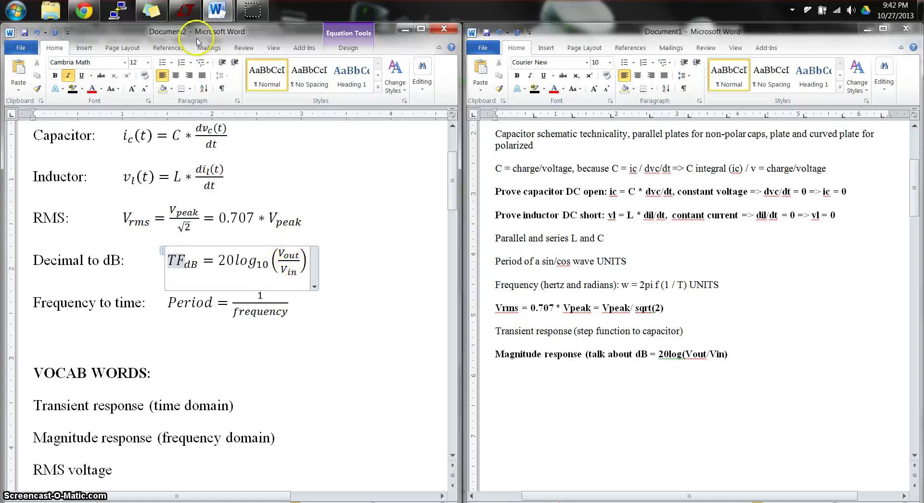
{"action": "left_click", "coordinate": [187, 14]}
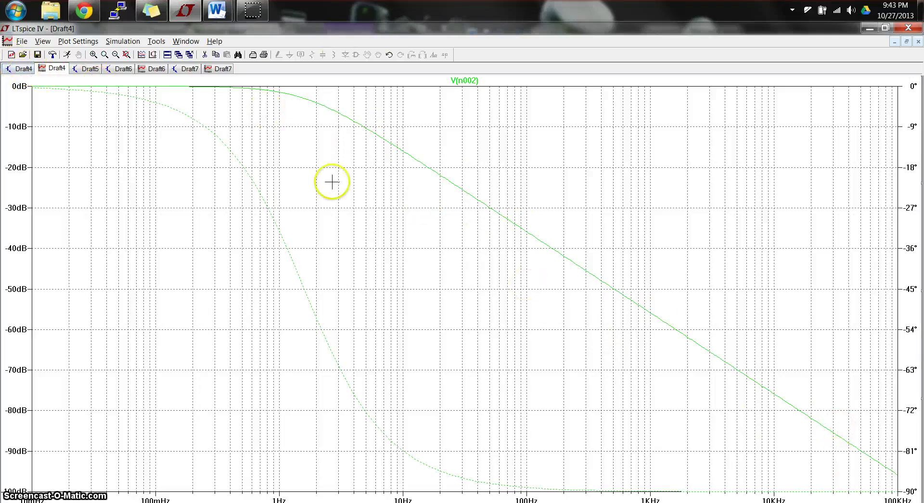
Step: Compare the Draft4 RC capacitor schematic with its Bode plot, flipping between the two tabs
{"action": "left_click", "coordinate": [90, 72]}
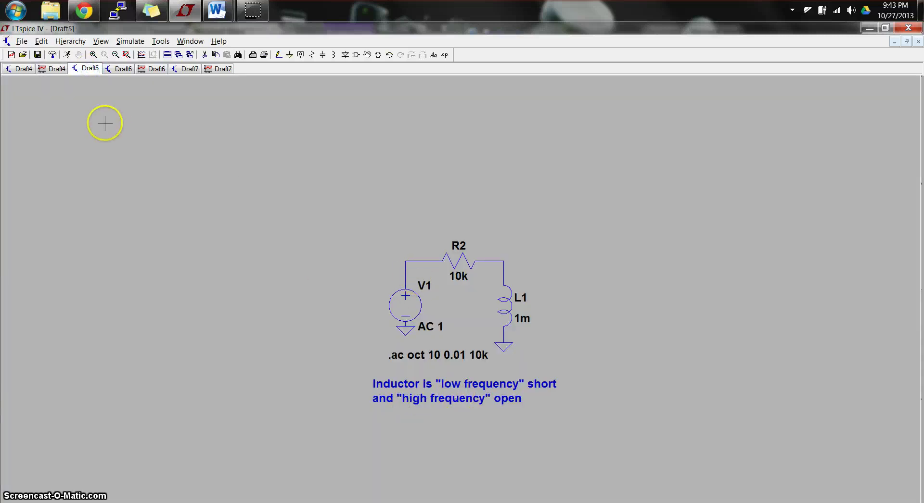
{"action": "left_click", "coordinate": [22, 70]}
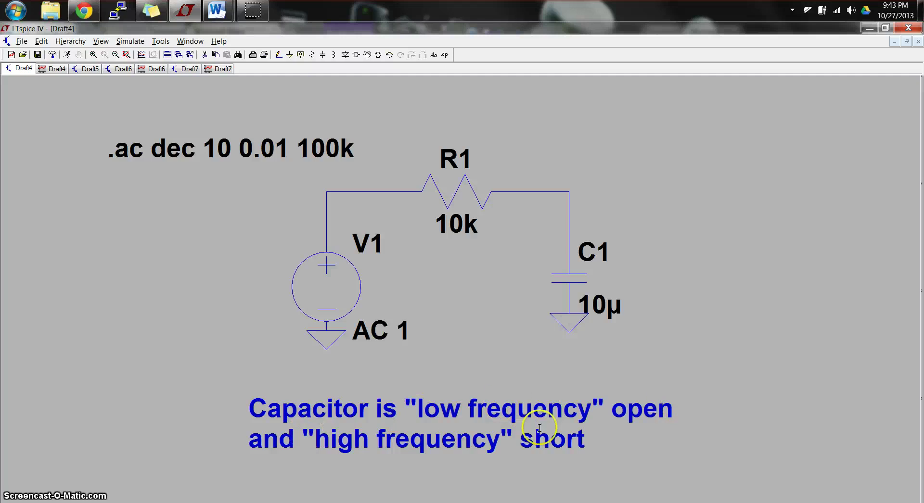
{"action": "left_click", "coordinate": [57, 69]}
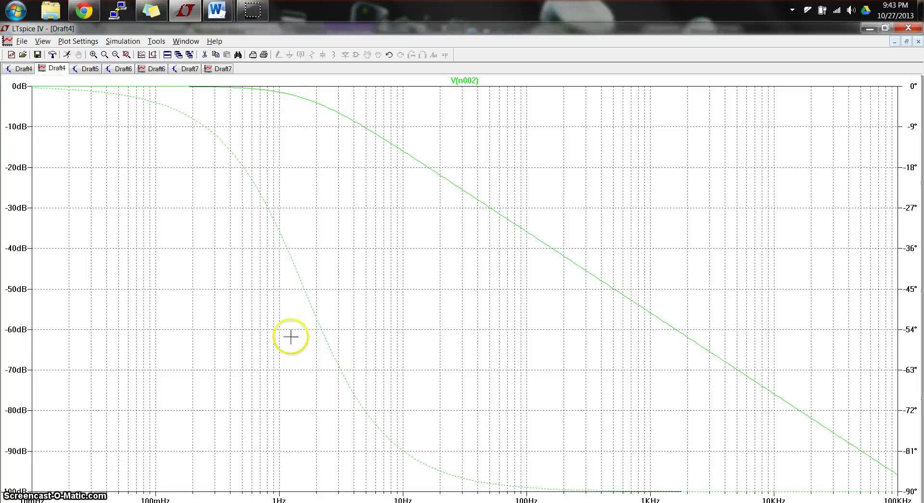
{"action": "left_click", "coordinate": [24, 68]}
{"action": "left_click", "coordinate": [54, 69]}
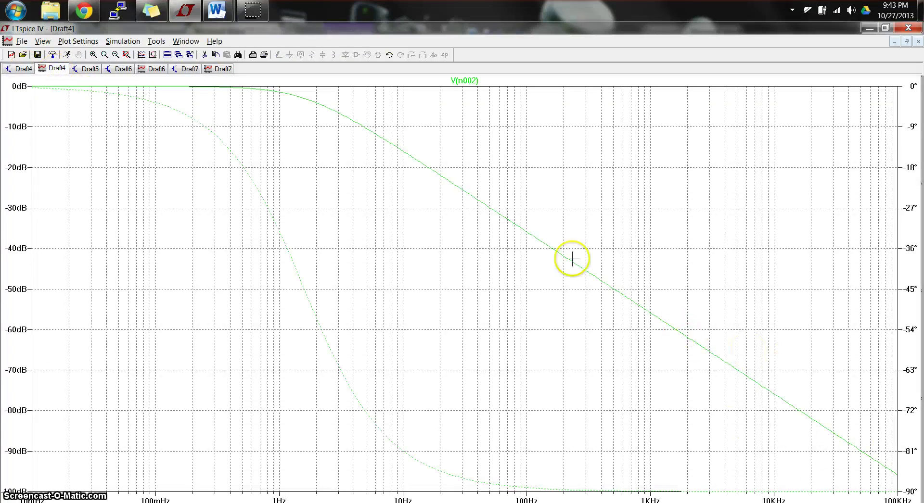
Step: Zoom in on the Draft5 R2–L1 inductor circuit and finish on its schematic
{"action": "left_click", "coordinate": [90, 70]}
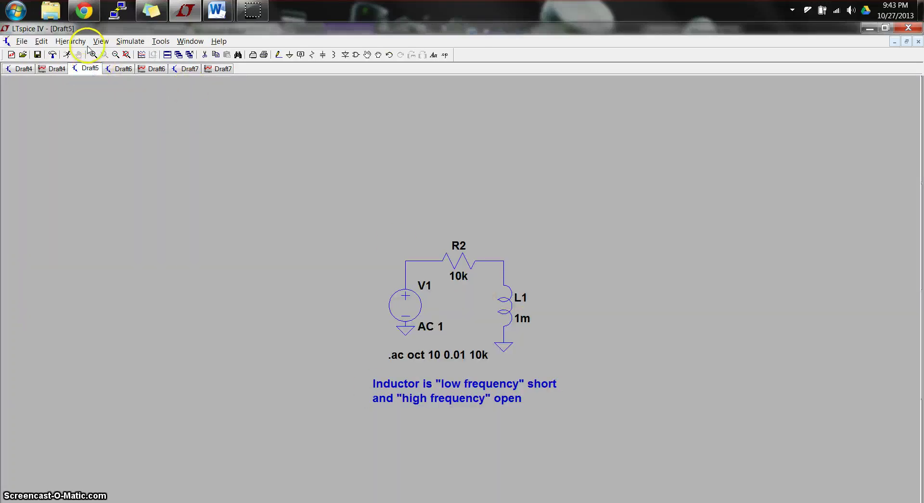
{"action": "left_click_drag", "start_coordinate": [316, 194], "coordinate": [632, 446]}
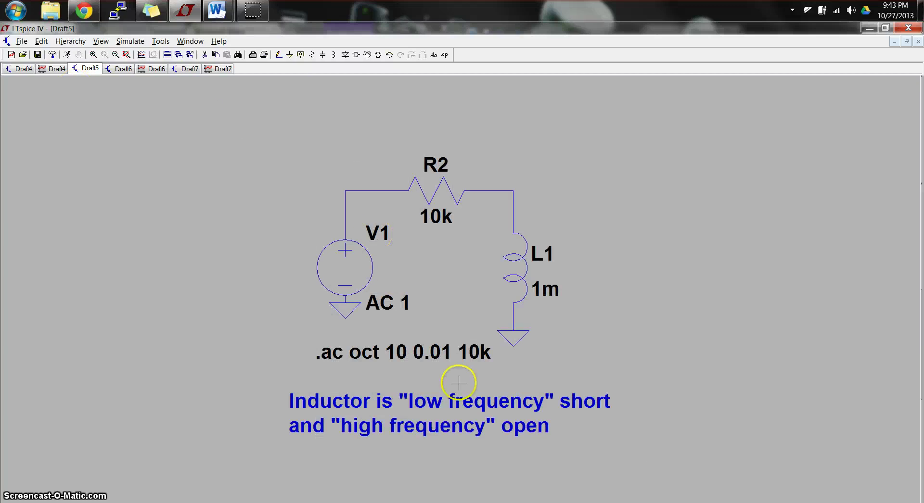
{"action": "left_click", "coordinate": [52, 69]}
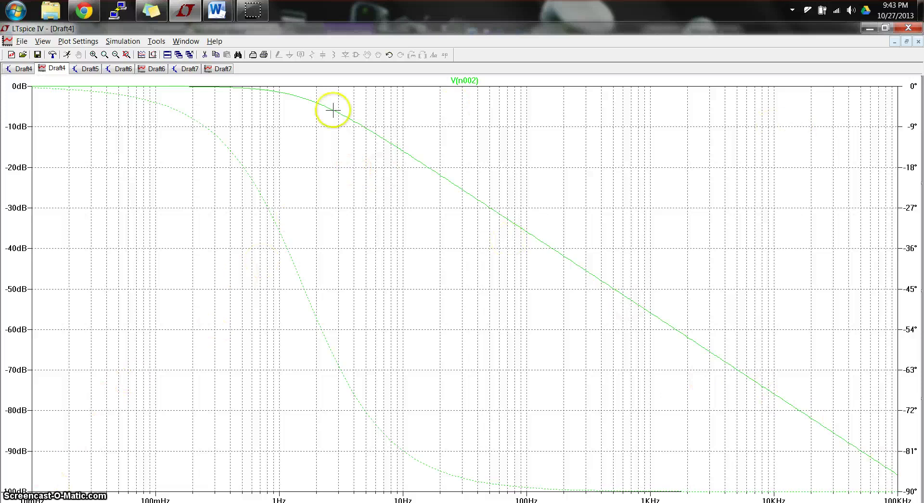
{"action": "left_click", "coordinate": [89, 69]}
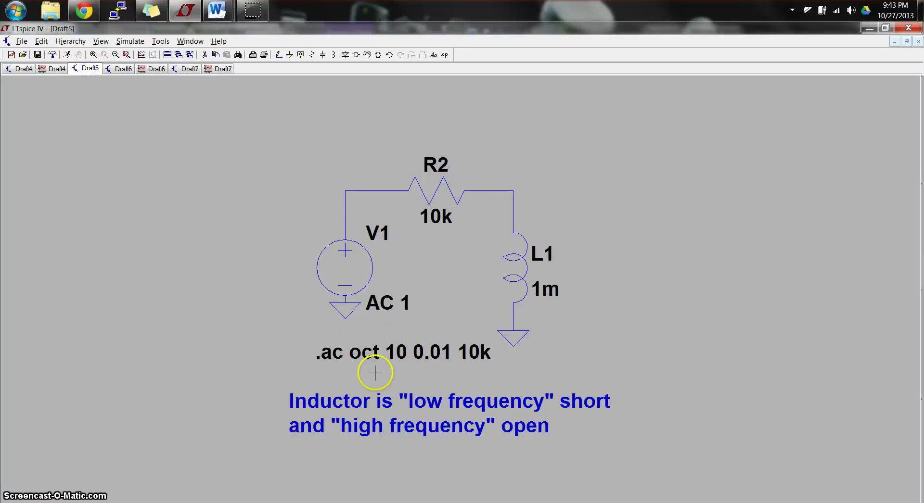
Step: Set the RL sweep to decades (.ac dec 10 0.01 10k), run it, and plot V(n002) maximized
{"action": "right_click", "coordinate": [399, 347]}
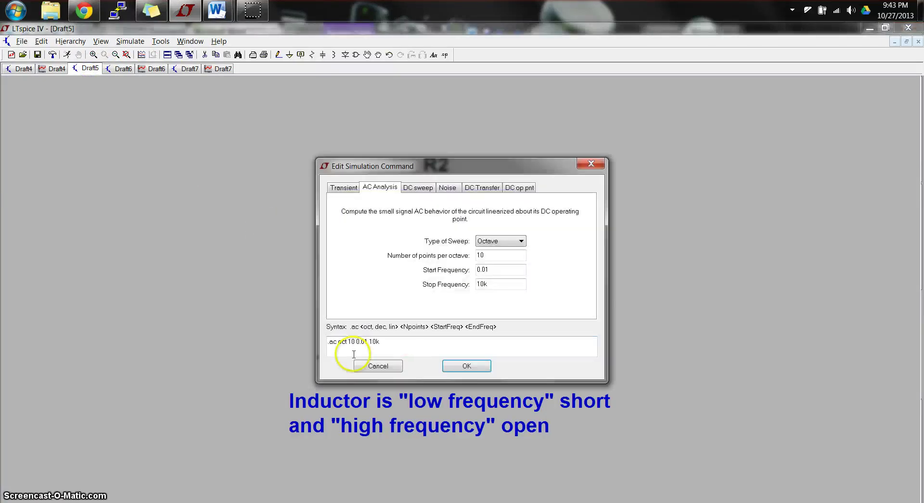
{"action": "left_click", "coordinate": [378, 366]}
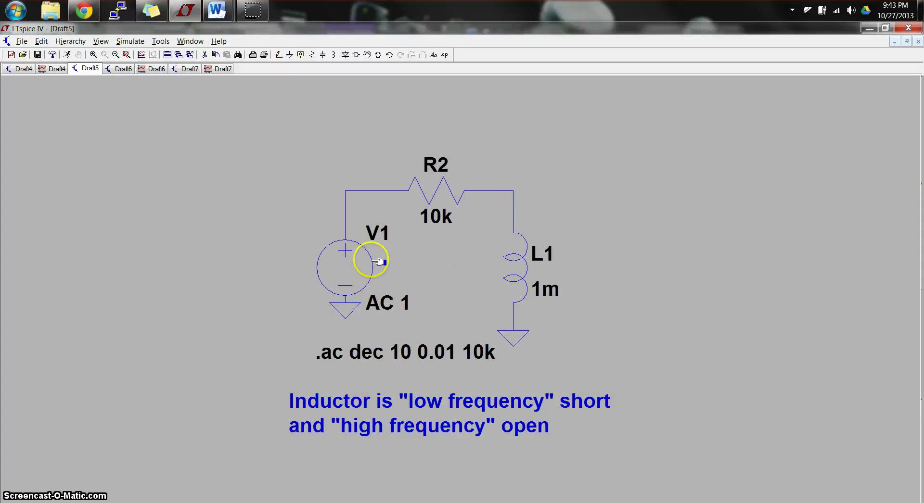
{"action": "left_click", "coordinate": [124, 41]}
{"action": "left_click", "coordinate": [126, 52]}
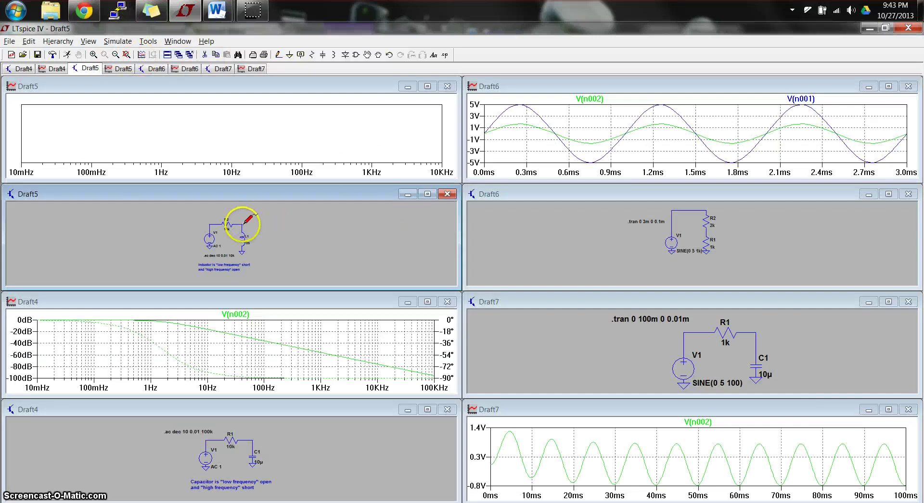
{"action": "left_click", "coordinate": [242, 224]}
{"action": "left_click", "coordinate": [428, 87]}
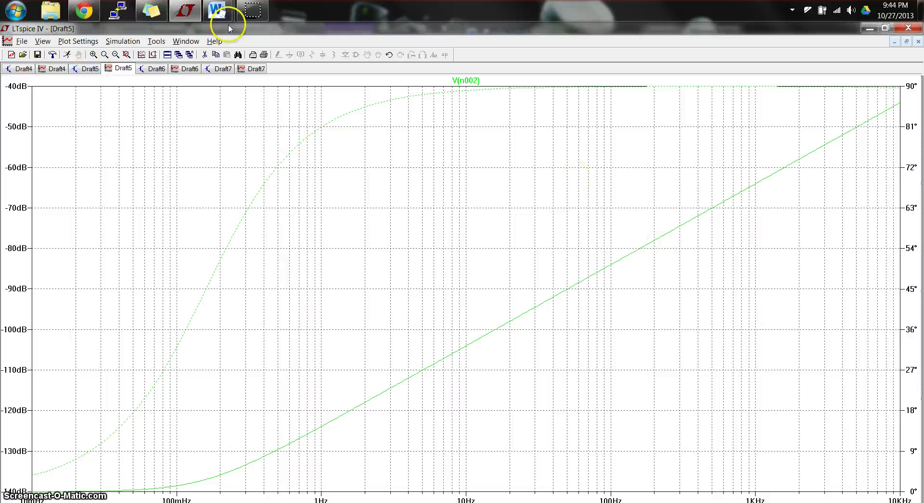
Step: Scroll Document2 to the EXAMPLE PROBLEM's ic(t) and vc(t) equations, then show LTspice's Draft7 RC schematic
{"action": "mouse_move", "coordinate": [217, 11]}
{"action": "mouse_move", "coordinate": [159, 90]}
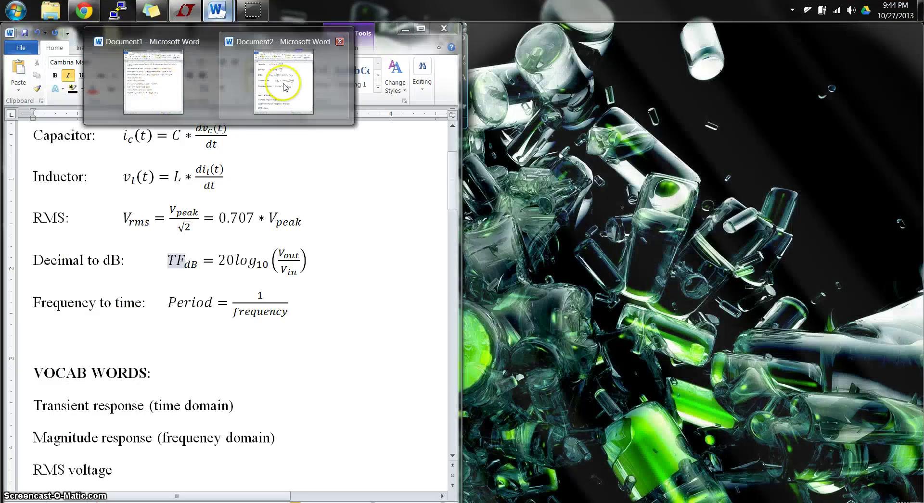
{"action": "left_click", "coordinate": [279, 80]}
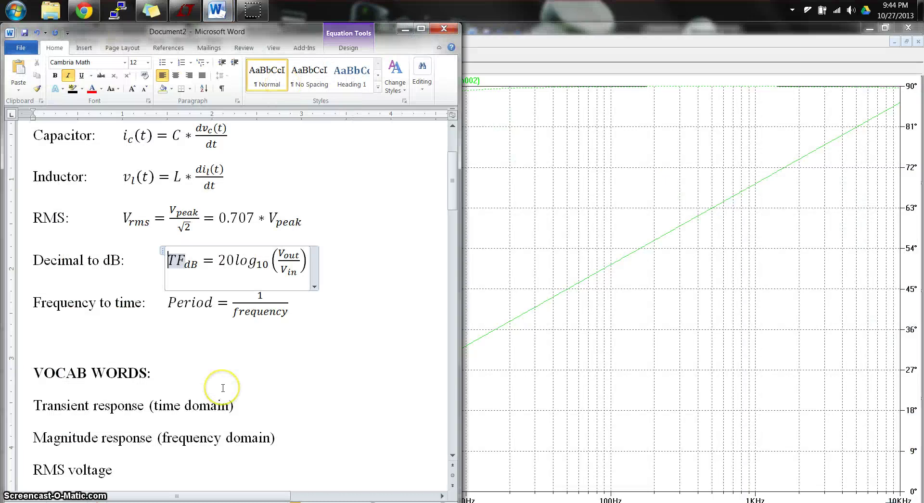
{"action": "scroll", "coordinate": [223, 387], "scroll_direction": "down", "scroll_amount": 2}
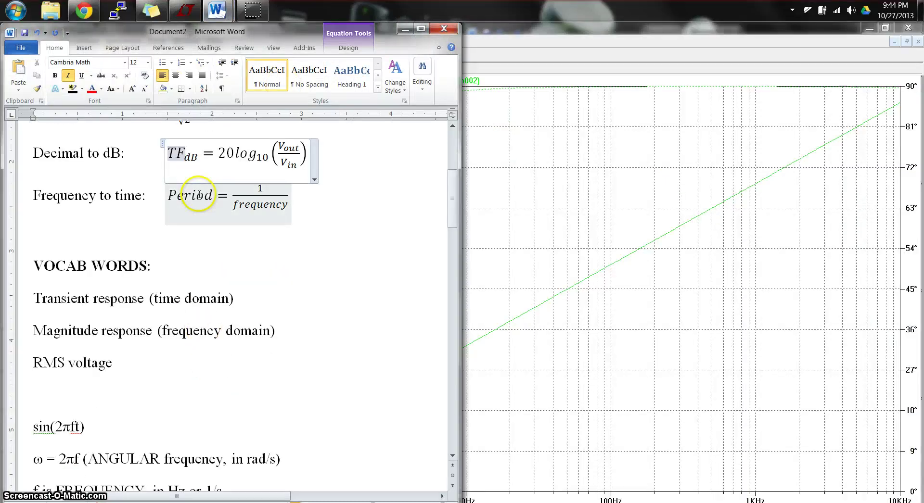
{"action": "left_click", "coordinate": [161, 265]}
{"action": "scroll", "coordinate": [255, 331], "scroll_direction": "down", "scroll_amount": 2}
{"action": "scroll", "coordinate": [257, 332], "scroll_direction": "down", "scroll_amount": 10}
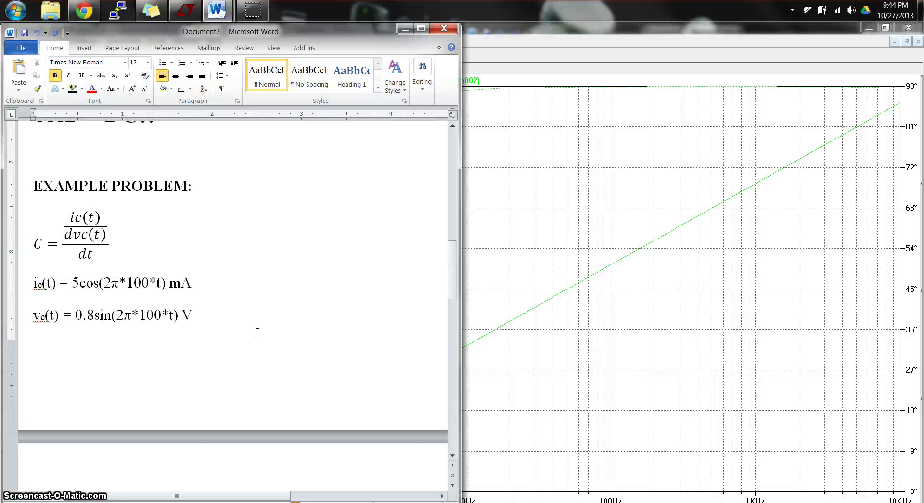
{"action": "left_click", "coordinate": [185, 11]}
{"action": "left_click", "coordinate": [219, 69]}
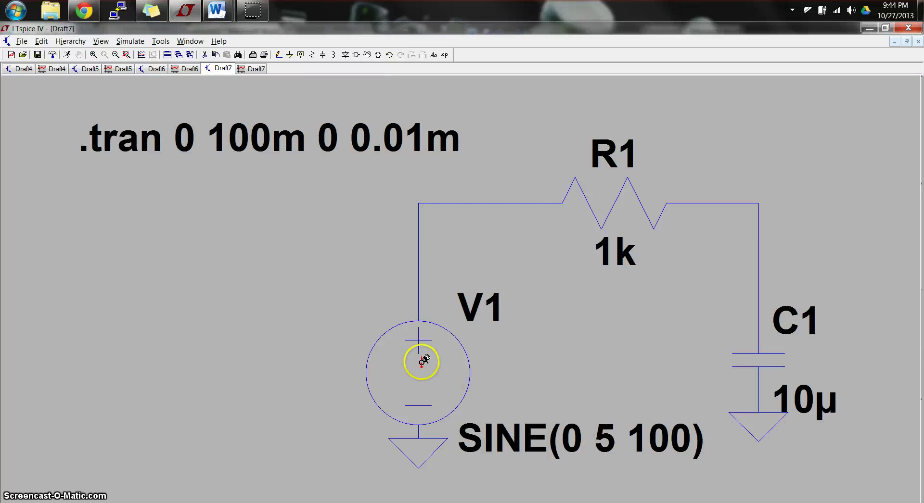
{"action": "left_click", "coordinate": [644, 180]}
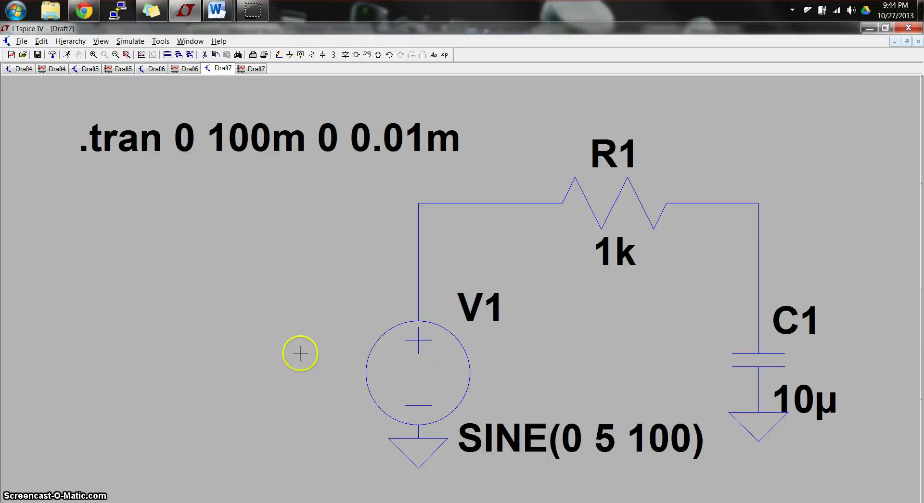
{"action": "left_click", "coordinate": [463, 354]}
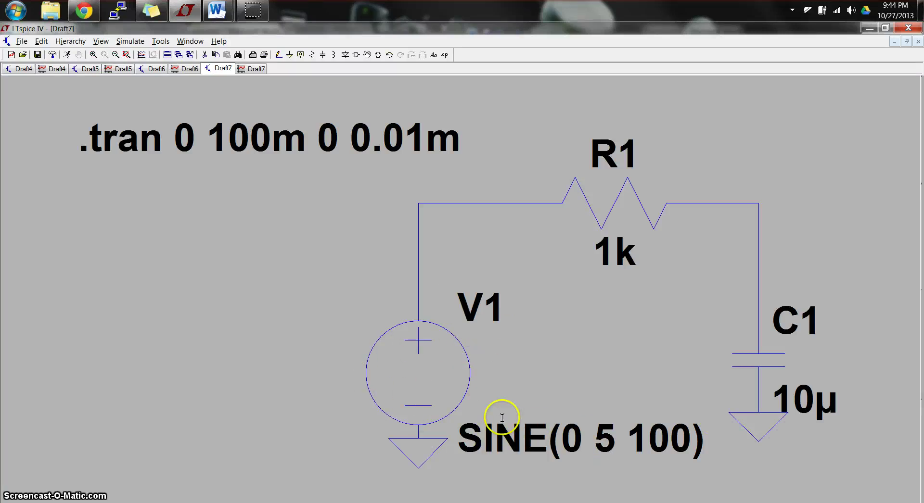
{"action": "right_click", "coordinate": [417, 373]}
{"action": "left_click", "coordinate": [423, 283]}
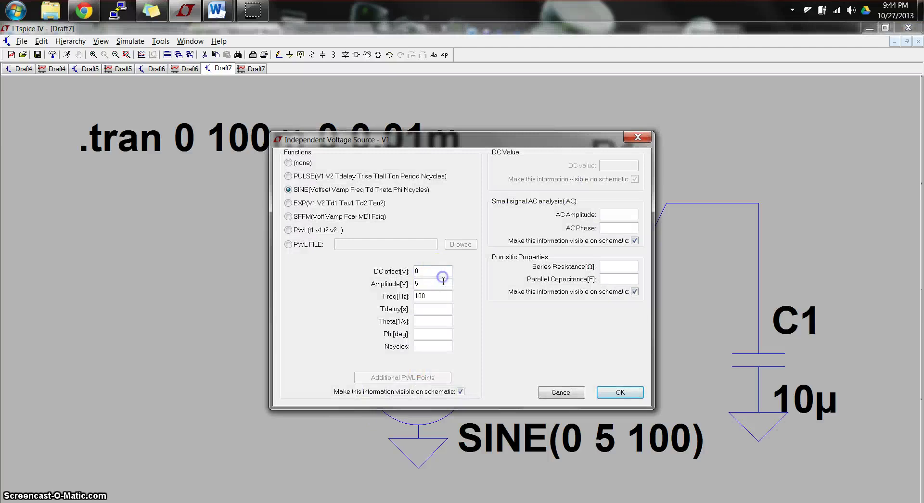
{"action": "left_click", "coordinate": [620, 393]}
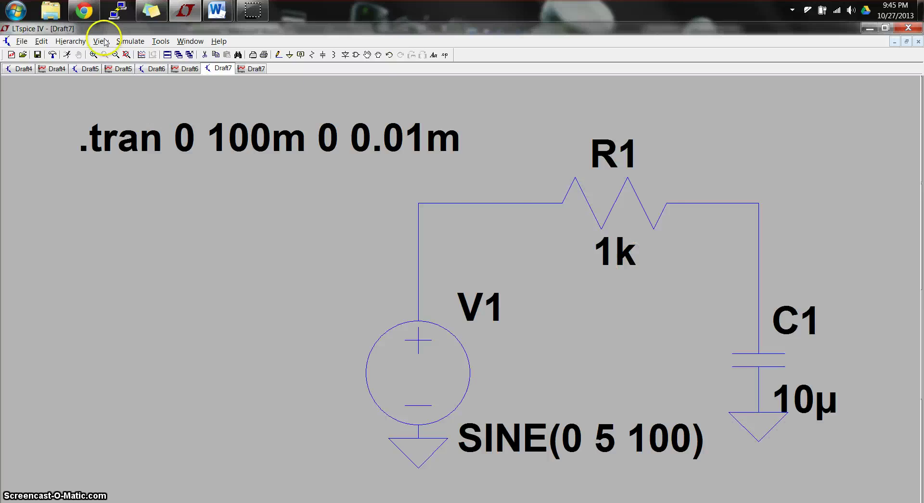
Step: Run the Draft7 transient simulation and maximize the V(n002) waveform, which settles near ±0.8 V
{"action": "left_click", "coordinate": [124, 42]}
{"action": "left_click", "coordinate": [127, 49]}
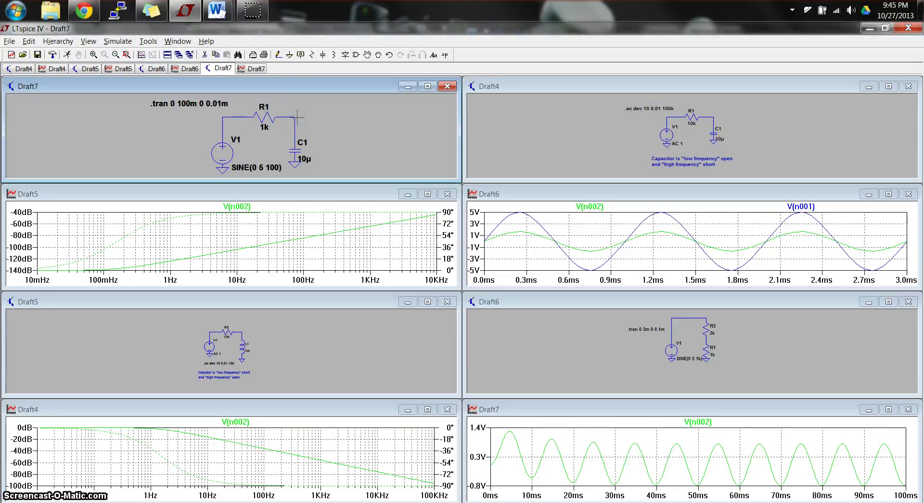
{"action": "left_click", "coordinate": [888, 410]}
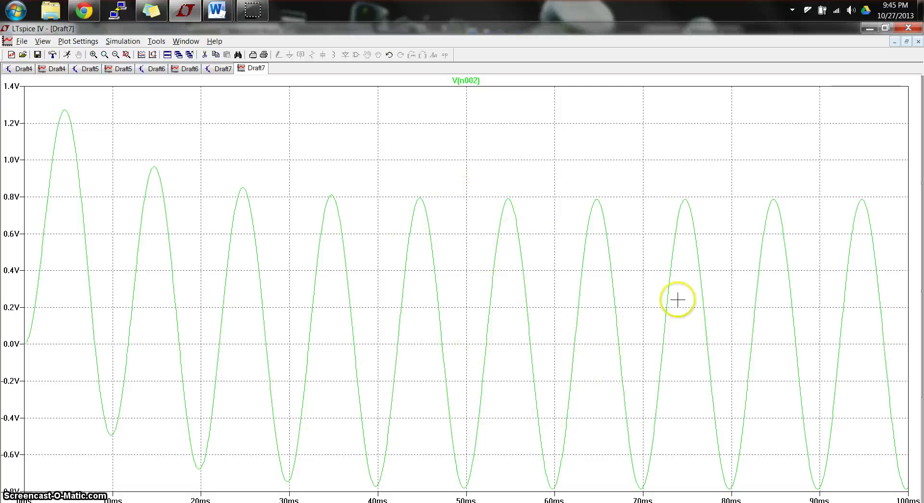
Step: Highlight the vc(t) equation line in Document2 and compare it with the LTspice waveform
{"action": "mouse_move", "coordinate": [217, 11]}
{"action": "mouse_move", "coordinate": [151, 98]}
{"action": "left_click", "coordinate": [259, 83]}
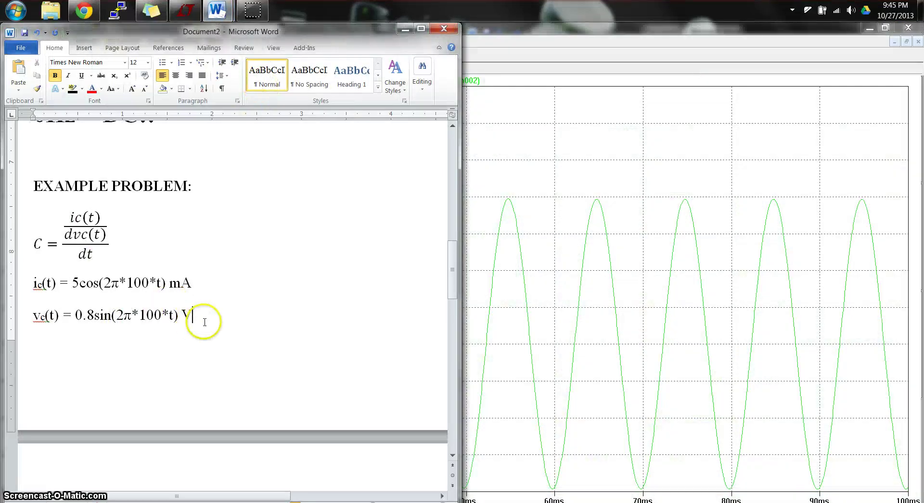
{"action": "left_click_drag", "start_coordinate": [35, 316], "coordinate": [205, 314]}
{"action": "left_click", "coordinate": [204, 315]}
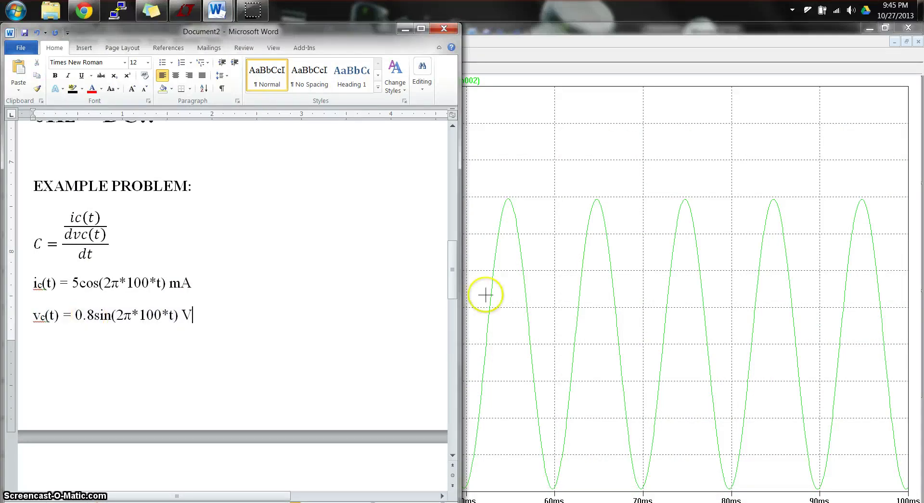
{"action": "left_click", "coordinate": [623, 232]}
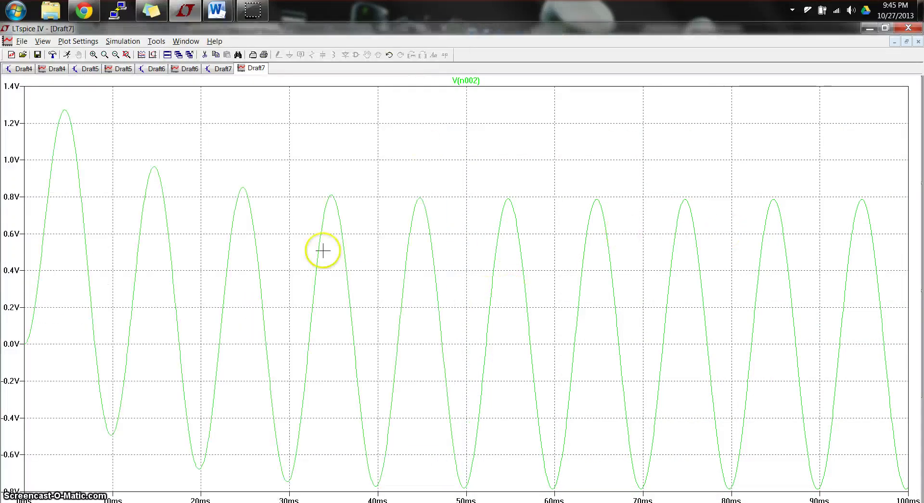
Step: Highlight the 100 frequency term and time variable t in vc(t), then return to LTspice
{"action": "mouse_move", "coordinate": [217, 18]}
{"action": "left_click", "coordinate": [283, 78]}
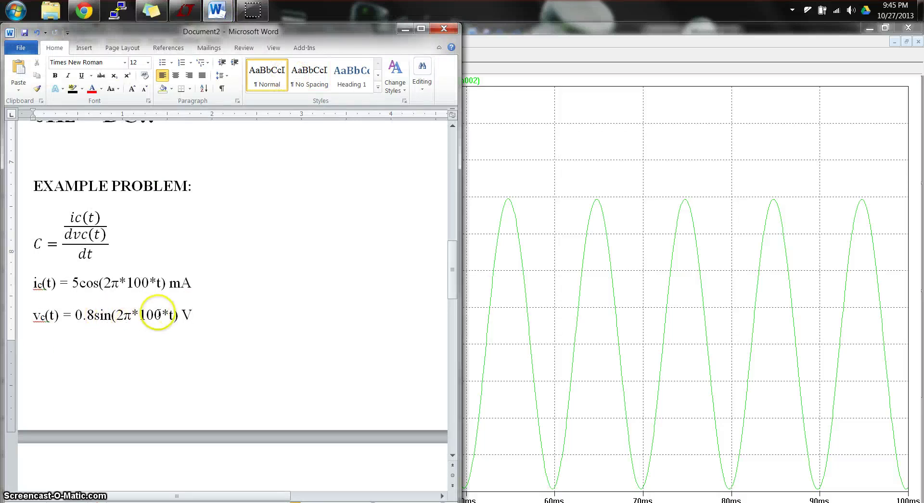
{"action": "left_click_drag", "start_coordinate": [161, 315], "coordinate": [140, 315]}
{"action": "left_click", "coordinate": [130, 316]}
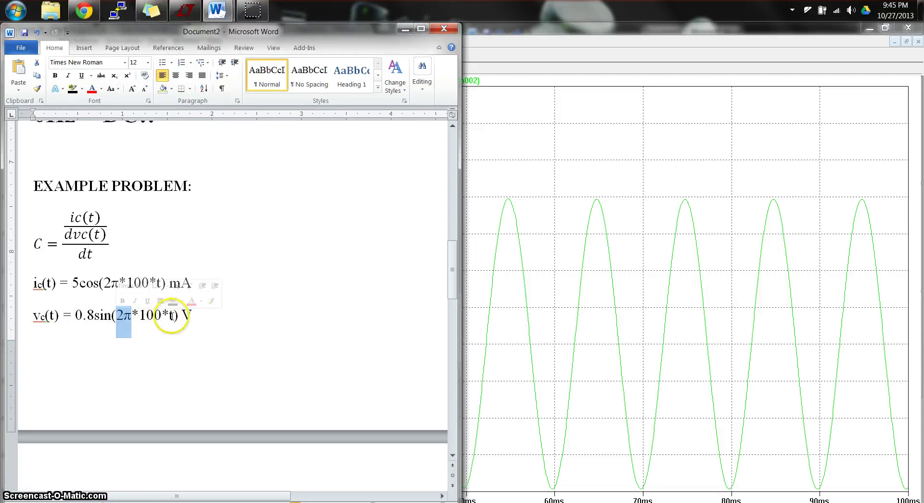
{"action": "left_click_drag", "start_coordinate": [172, 316], "coordinate": [169, 316]}
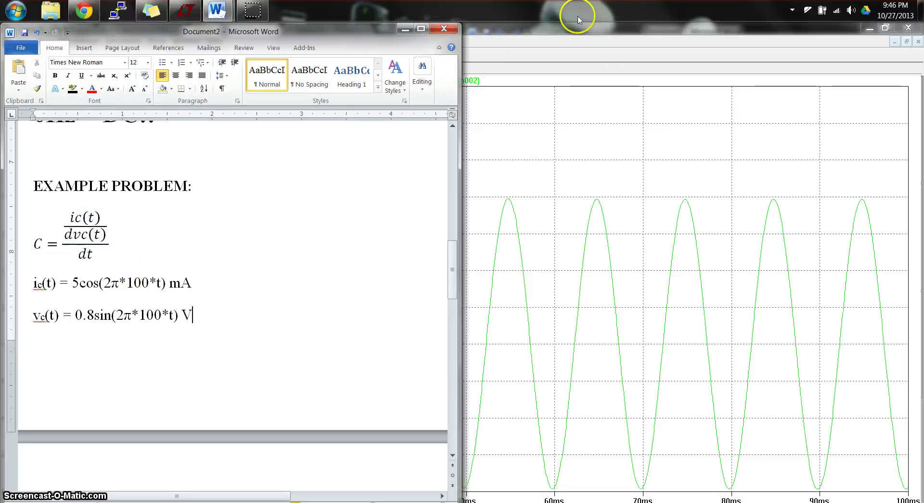
{"action": "left_click", "coordinate": [553, 27]}
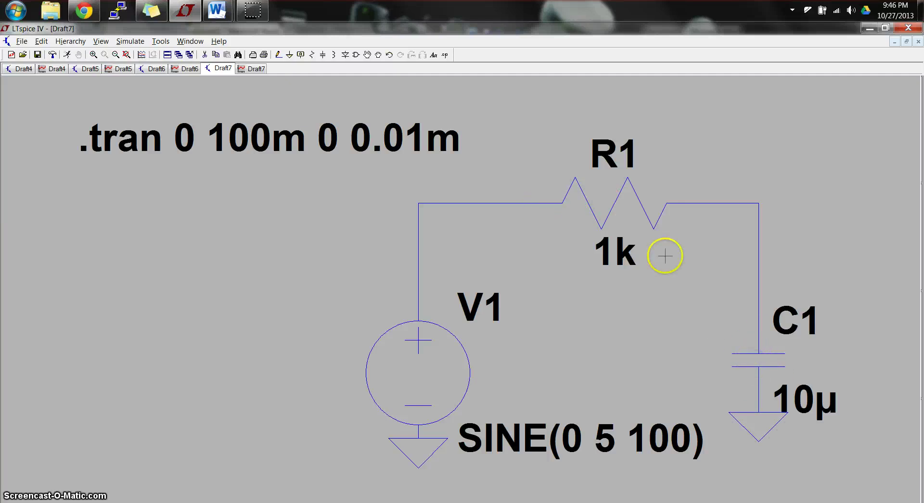
Step: Switch between the Draft7 schematic and plot, ending on the I(C1) capacitor current of about ±5 mA
{"action": "left_click", "coordinate": [257, 70]}
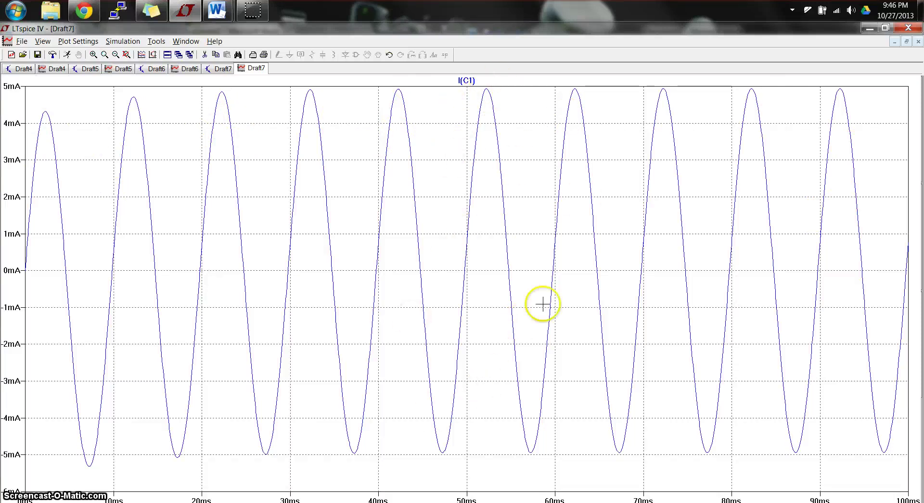
{"action": "left_click", "coordinate": [220, 68]}
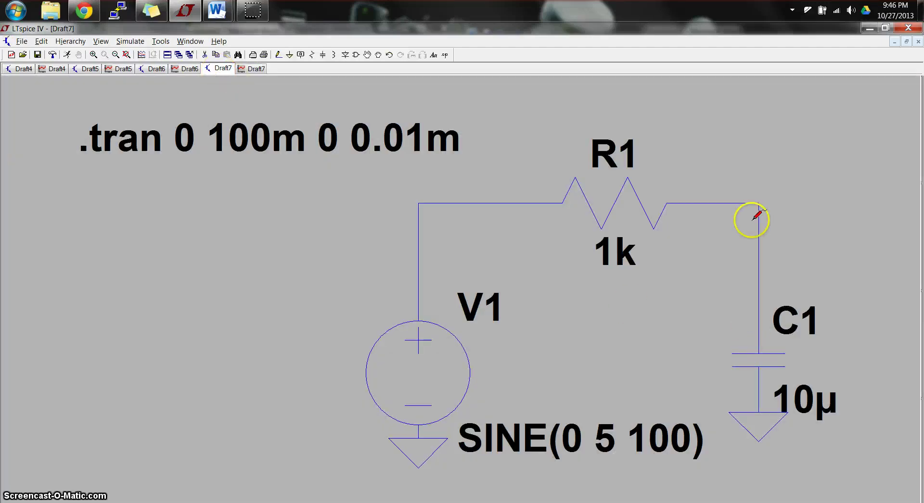
{"action": "left_click", "coordinate": [251, 69]}
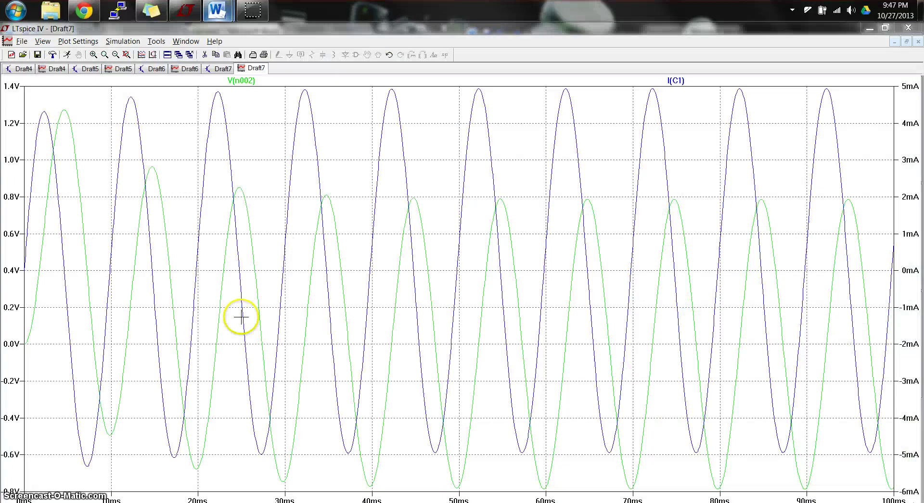
Step: In Document2, highlight the ic(t) terms: the 5cos amplitude, frequency digits and mA unit
{"action": "mouse_move", "coordinate": [217, 11]}
{"action": "left_click", "coordinate": [248, 60]}
{"action": "left_click", "coordinate": [191, 284]}
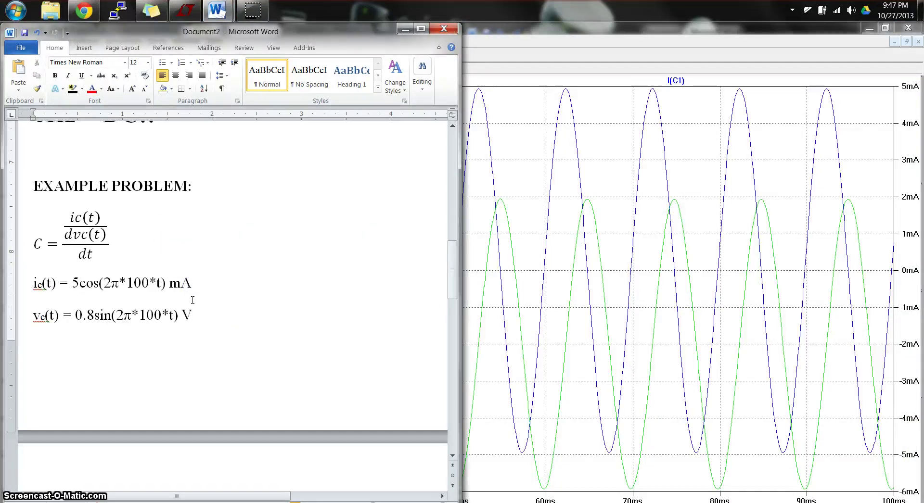
{"action": "left_click", "coordinate": [87, 279]}
{"action": "double_click", "coordinate": [83, 282]}
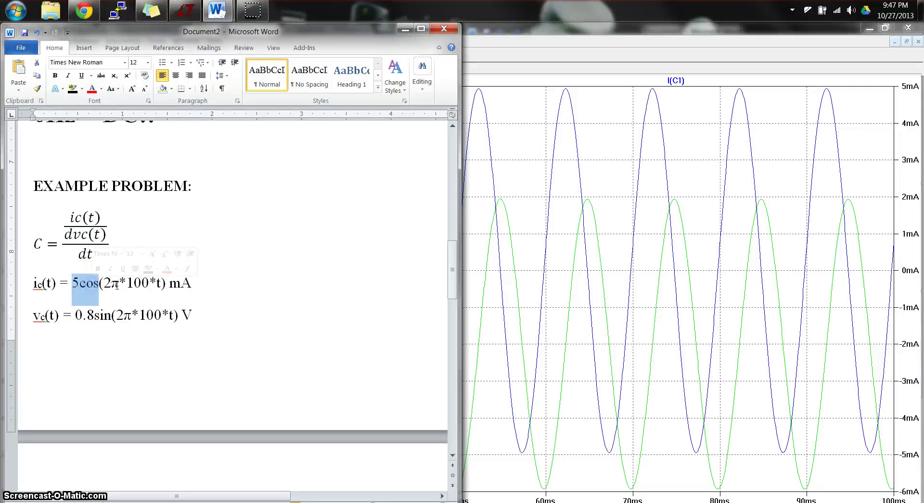
{"action": "left_click_drag", "start_coordinate": [134, 284], "coordinate": [149, 284]}
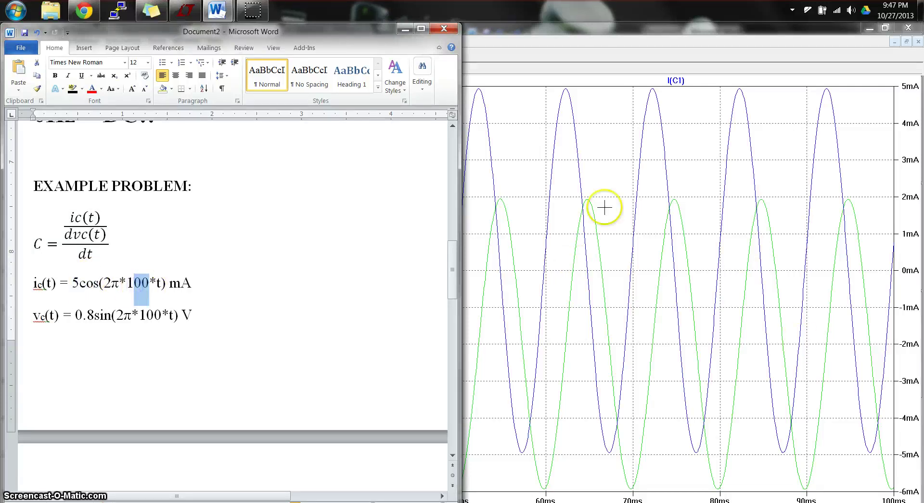
{"action": "left_click", "coordinate": [222, 279]}
{"action": "left_click", "coordinate": [184, 284]}
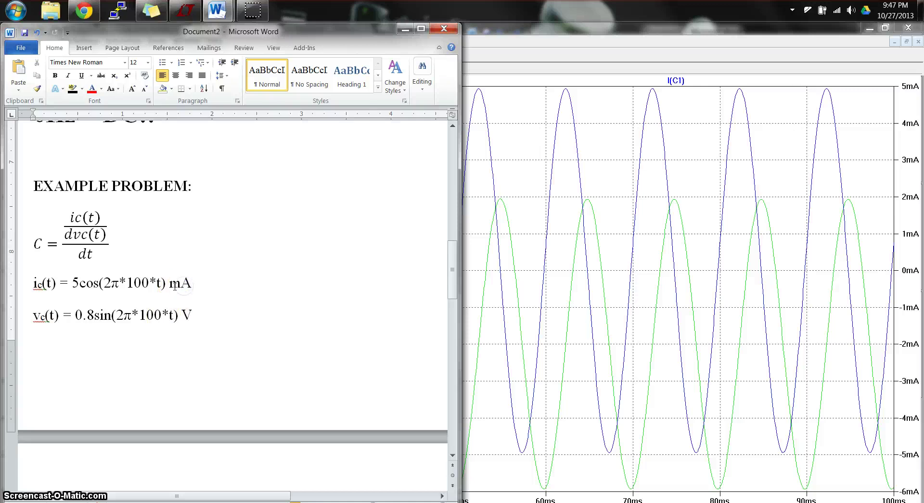
{"action": "double_click", "coordinate": [175, 287]}
{"action": "left_click", "coordinate": [212, 287]}
Step: Scroll to the C = ic(t)/(dvc(t)/dt) fraction and click into it
{"action": "scroll", "coordinate": [212, 287], "scroll_direction": "down", "scroll_amount": 2}
{"action": "left_click", "coordinate": [116, 176]}
{"action": "scroll", "coordinate": [132, 155], "scroll_direction": "up", "scroll_amount": 1}
{"action": "left_click", "coordinate": [64, 204]}
{"action": "scroll", "coordinate": [185, 251], "scroll_direction": "down", "scroll_amount": 8}
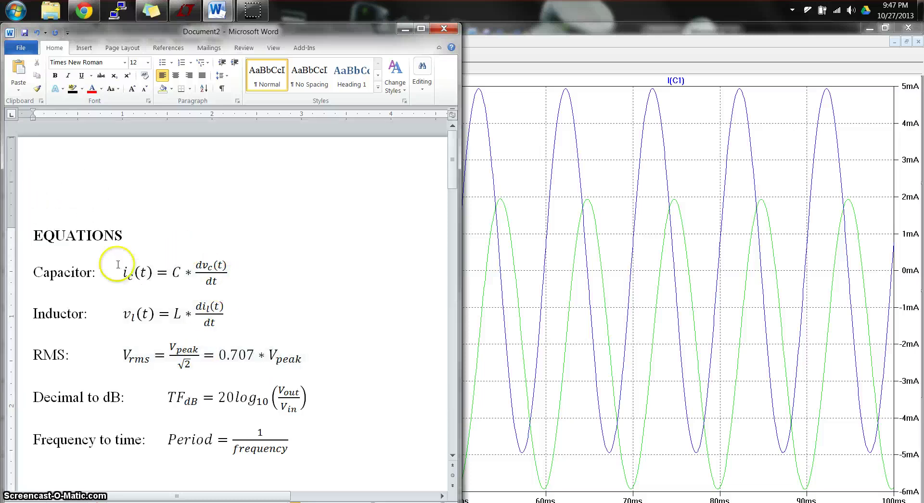
{"action": "left_click_drag", "start_coordinate": [455, 171], "coordinate": [455, 287]}
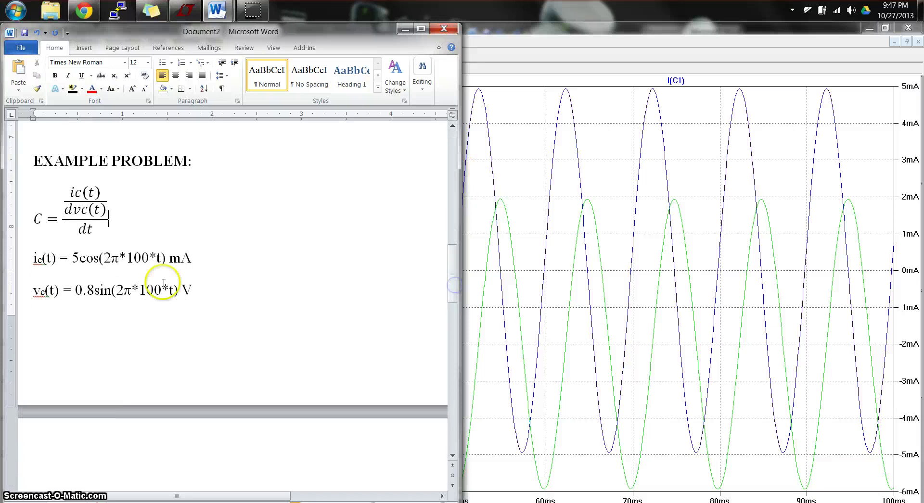
{"action": "scroll", "coordinate": [49, 290], "scroll_direction": "down", "scroll_amount": 5}
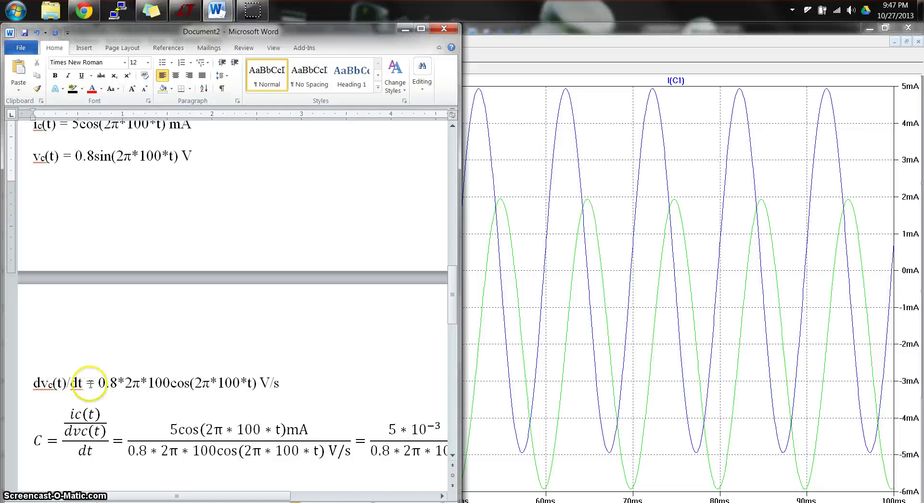
Step: Highlight 0.8, 2π*100 and the whole dvc(t)/dt expression, then maximize the Word window
{"action": "left_click_drag", "start_coordinate": [110, 383], "coordinate": [160, 383]}
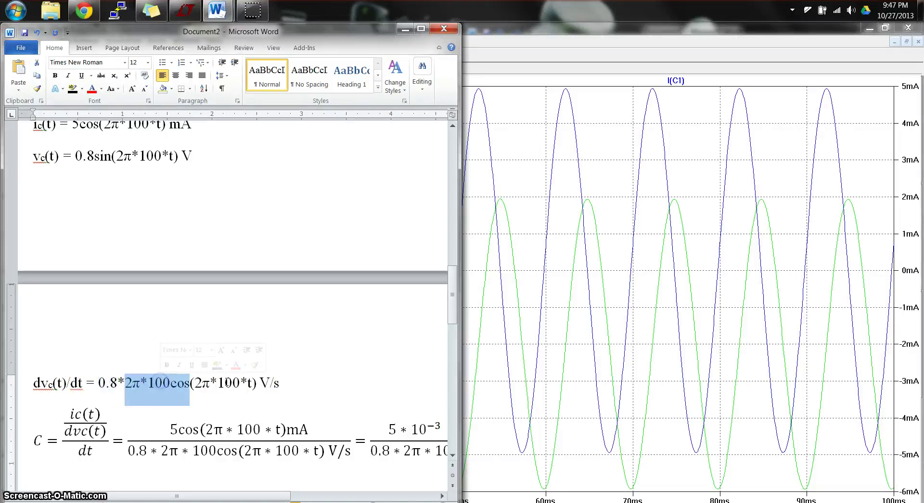
{"action": "left_click_drag", "start_coordinate": [239, 382], "coordinate": [199, 383]}
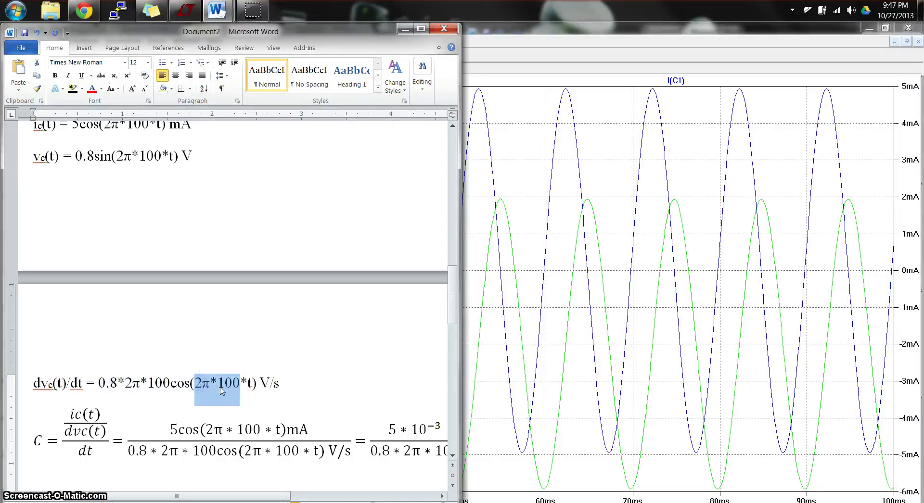
{"action": "left_click_drag", "start_coordinate": [174, 382], "coordinate": [164, 381]}
{"action": "left_click", "coordinate": [247, 382]}
{"action": "scroll", "coordinate": [218, 385], "scroll_direction": "down", "scroll_amount": 3}
{"action": "left_click_drag", "start_coordinate": [303, 293], "coordinate": [105, 291]}
{"action": "left_click", "coordinate": [137, 413]}
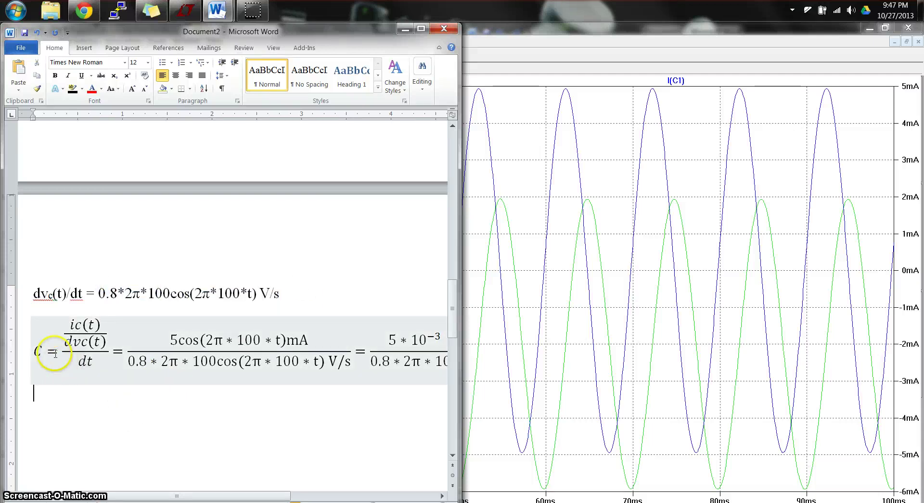
{"action": "left_click", "coordinate": [421, 28]}
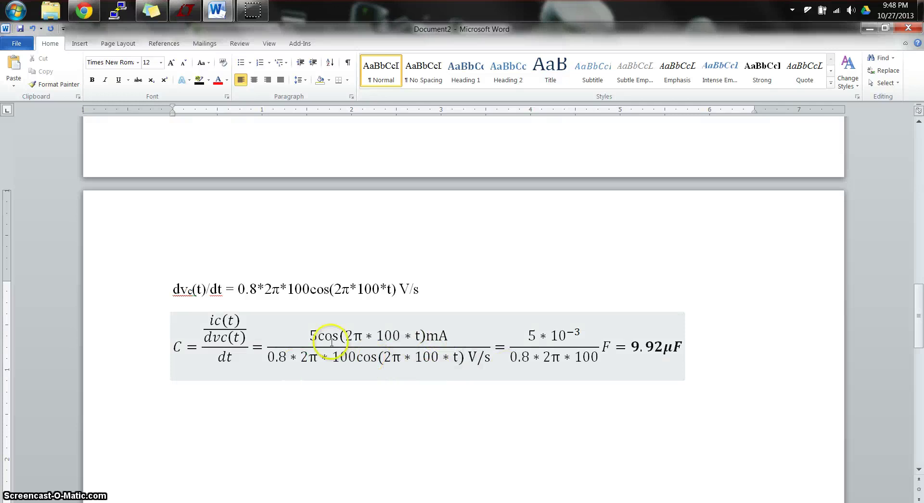
{"action": "left_click_drag", "start_coordinate": [320, 336], "coordinate": [352, 340]}
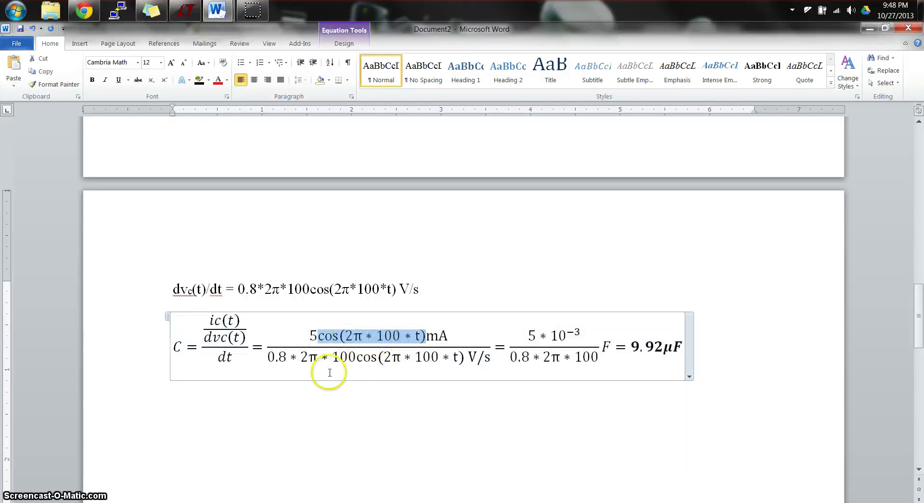
{"action": "left_click_drag", "start_coordinate": [357, 358], "coordinate": [435, 350]}
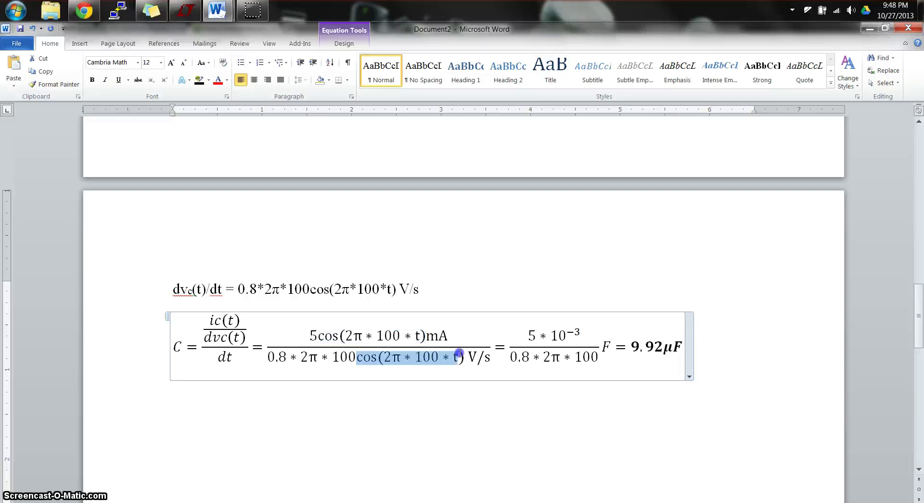
{"action": "left_click", "coordinate": [387, 334]}
{"action": "left_click", "coordinate": [452, 361]}
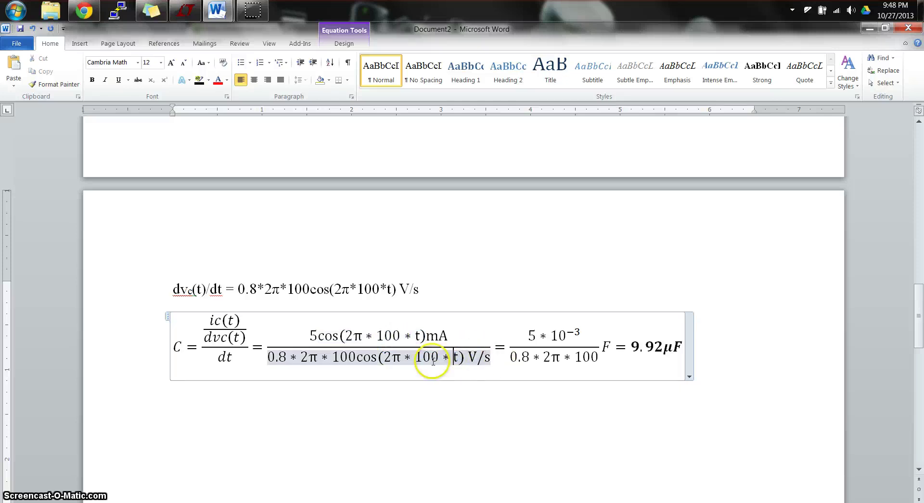
{"action": "left_click", "coordinate": [583, 339]}
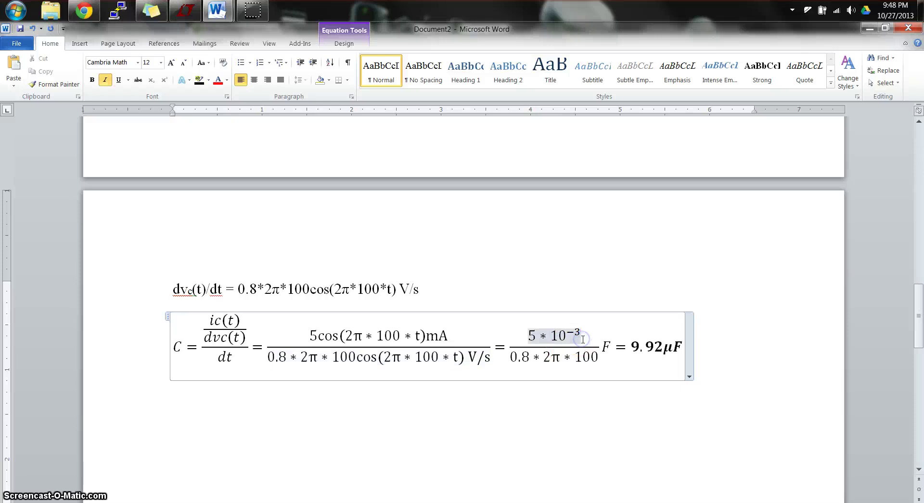
{"action": "left_click", "coordinate": [433, 336]}
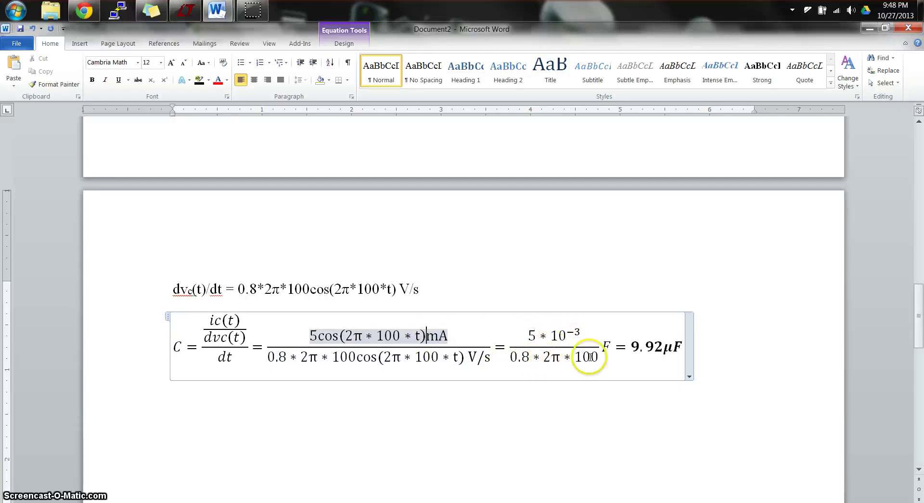
{"action": "left_click", "coordinate": [611, 346]}
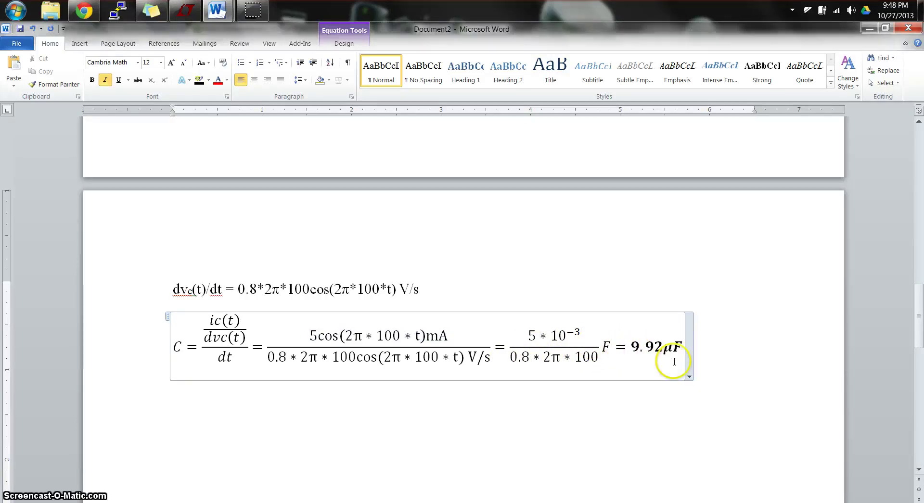
{"action": "left_click", "coordinate": [665, 346]}
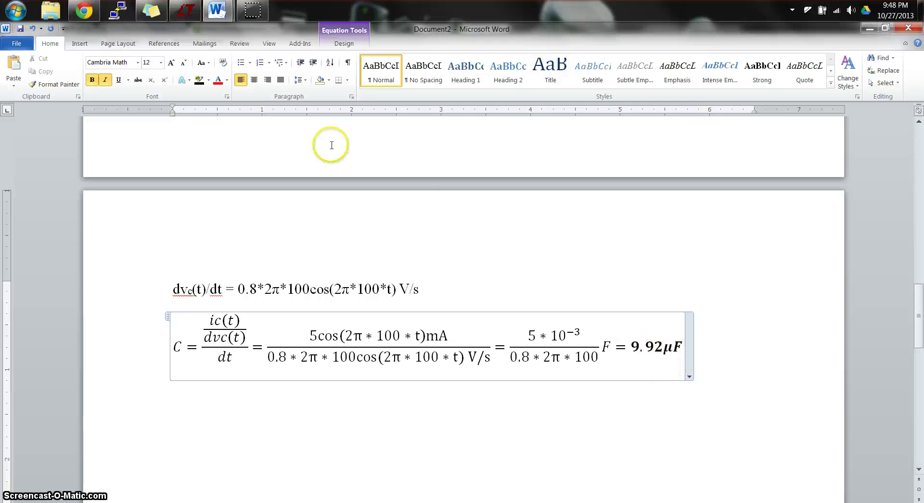
Step: Bring LTspice forward and go from the plot back to the Draft7 RC schematic with its 10µ capacitor
{"action": "left_click", "coordinate": [185, 11]}
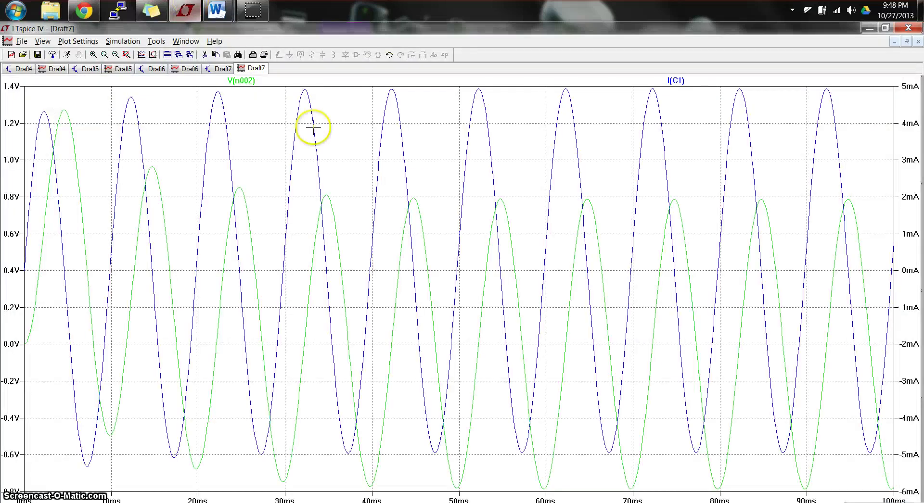
{"action": "left_click", "coordinate": [214, 69]}
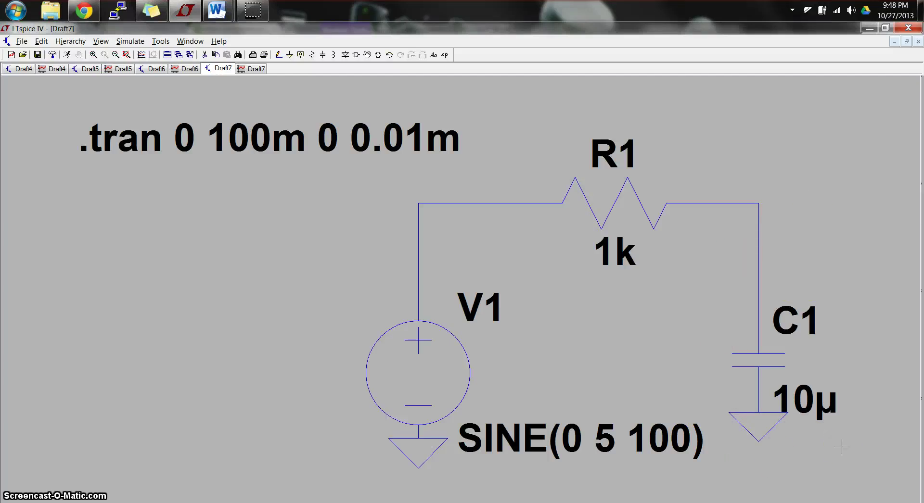
{"action": "left_click", "coordinate": [846, 322]}
{"action": "mouse_move", "coordinate": [217, 10]}
{"action": "mouse_move", "coordinate": [271, 90]}
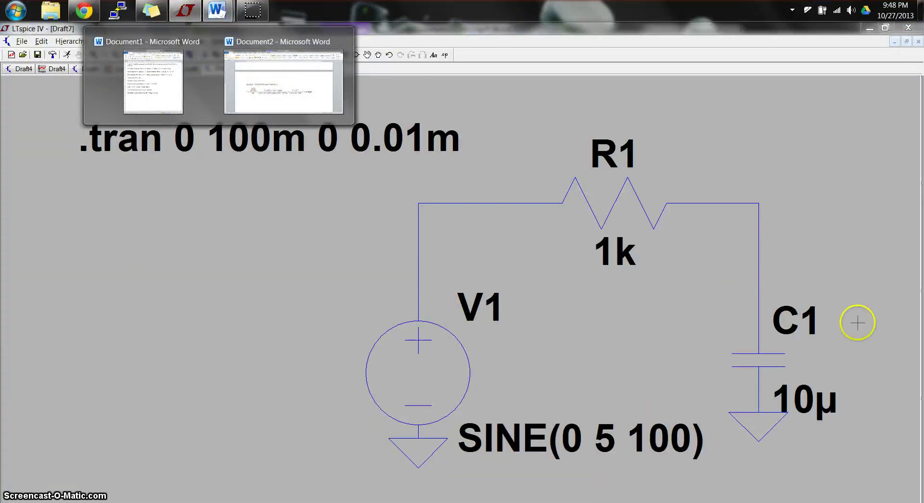
Step: Switch to Word's Document1 and scroll through its Video Lecture Topics notes on passive RLC elements
{"action": "left_click", "coordinate": [793, 209]}
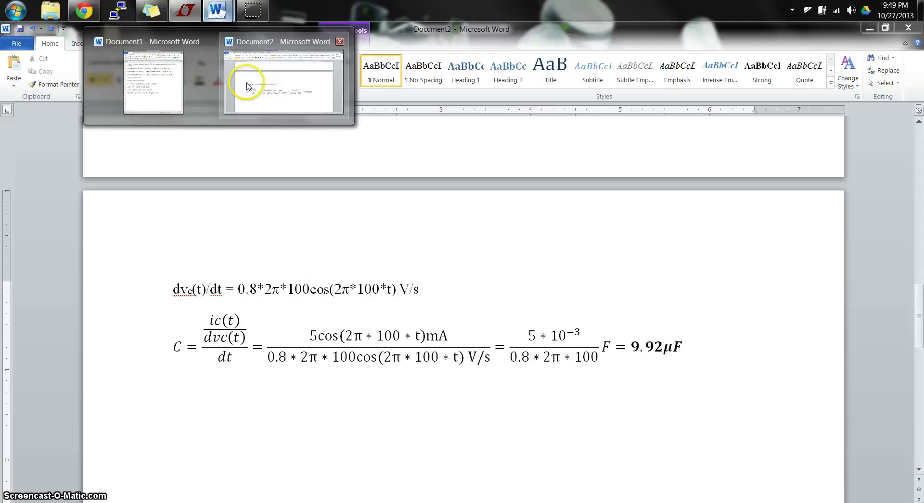
{"action": "left_click", "coordinate": [188, 86]}
{"action": "scroll", "coordinate": [583, 280], "scroll_direction": "up", "scroll_amount": 2}
{"action": "scroll", "coordinate": [583, 280], "scroll_direction": "down", "scroll_amount": 3}
{"action": "scroll", "coordinate": [583, 280], "scroll_direction": "down", "scroll_amount": 5}
{"action": "scroll", "coordinate": [577, 274], "scroll_direction": "up", "scroll_amount": 10}
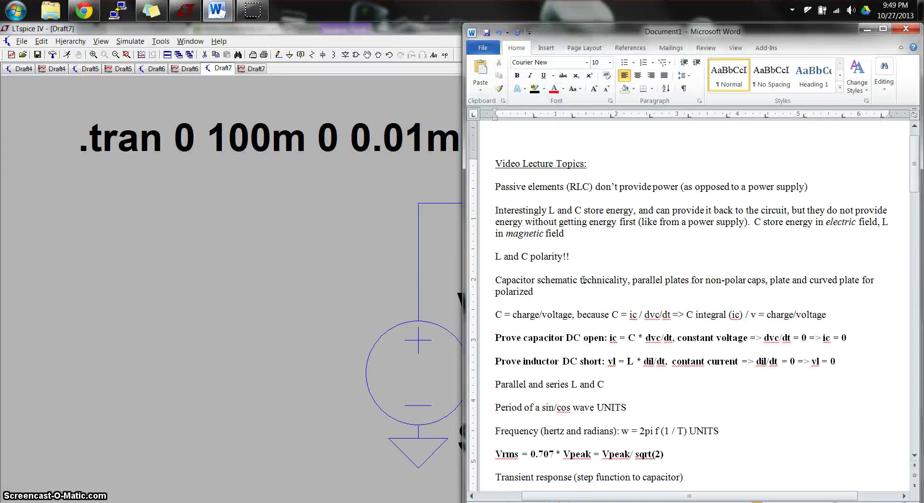